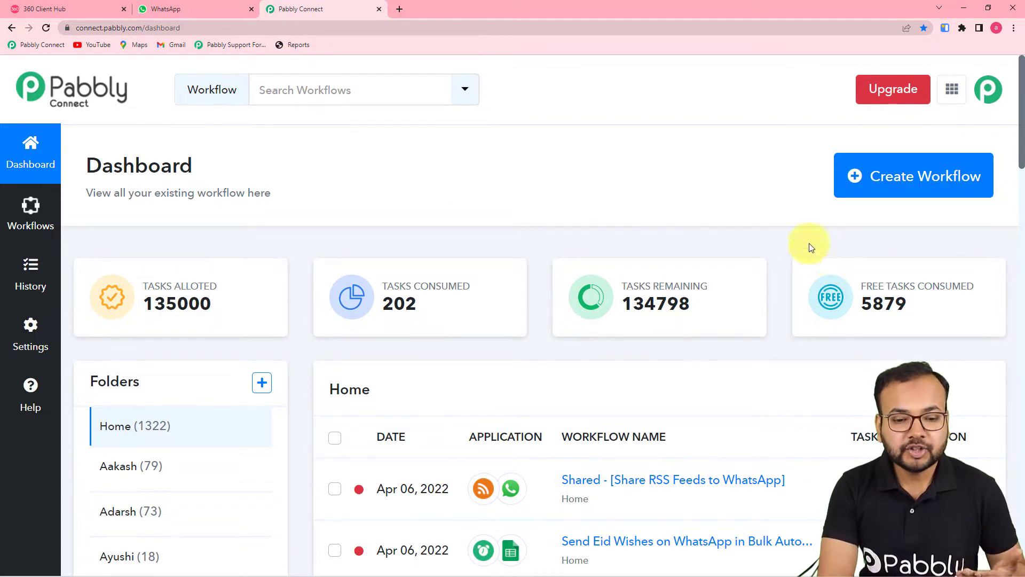
# Start a new workflow, name it 'Send RSS Feeds on WhatsApp', and create it
pyautogui.click(899, 182)
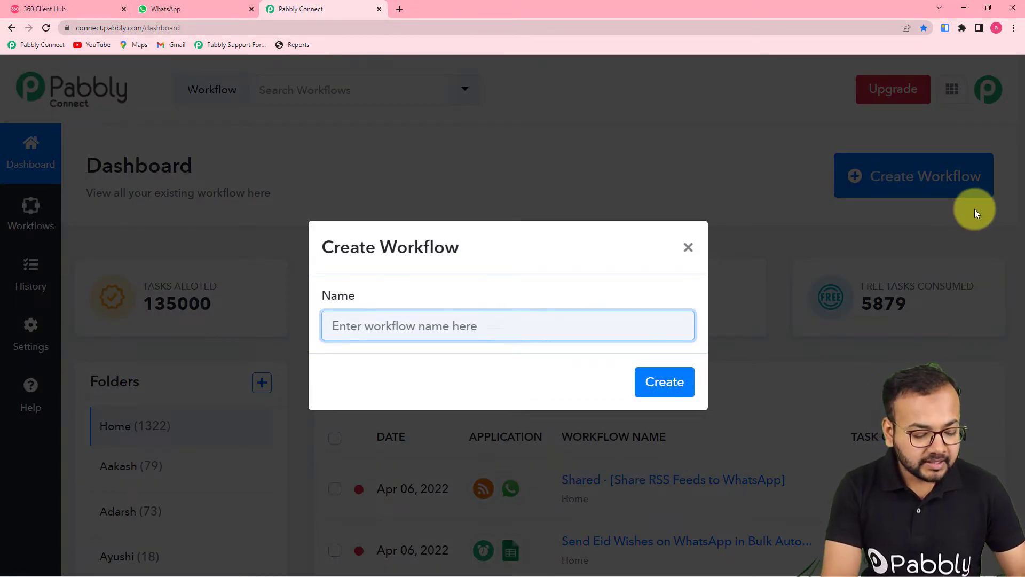
pyautogui.write('Send RSS to')
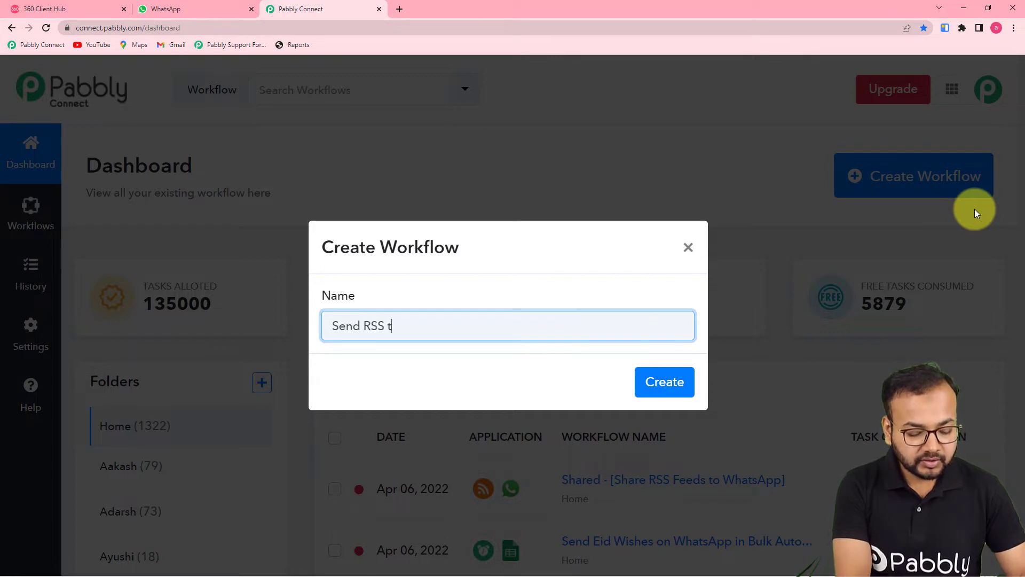
pyautogui.press('BackSpace')
pyautogui.press('BackSpace')
pyautogui.press('BackSpace')
pyautogui.write('Feeds on WhatsA')
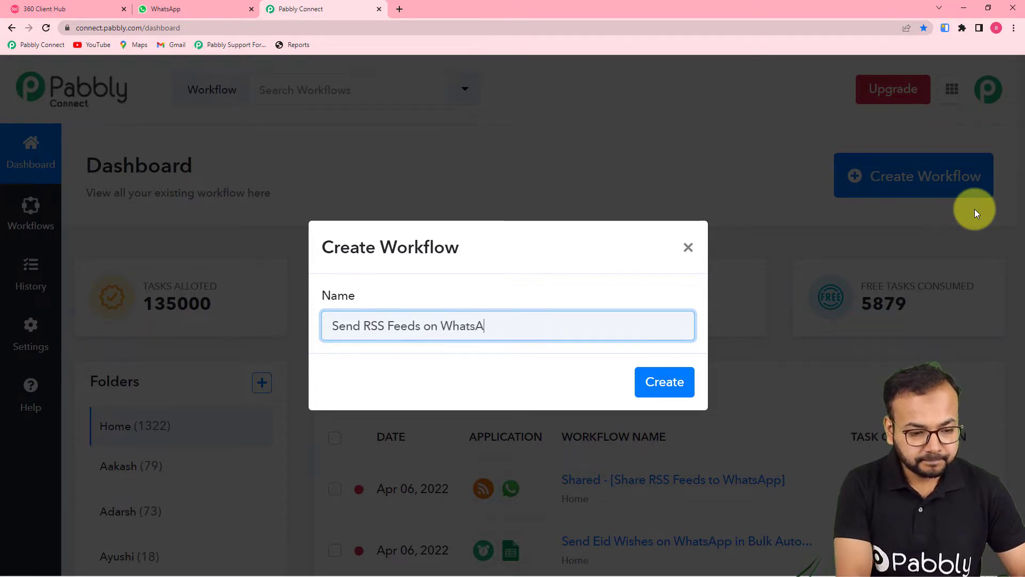
pyautogui.write('pp')
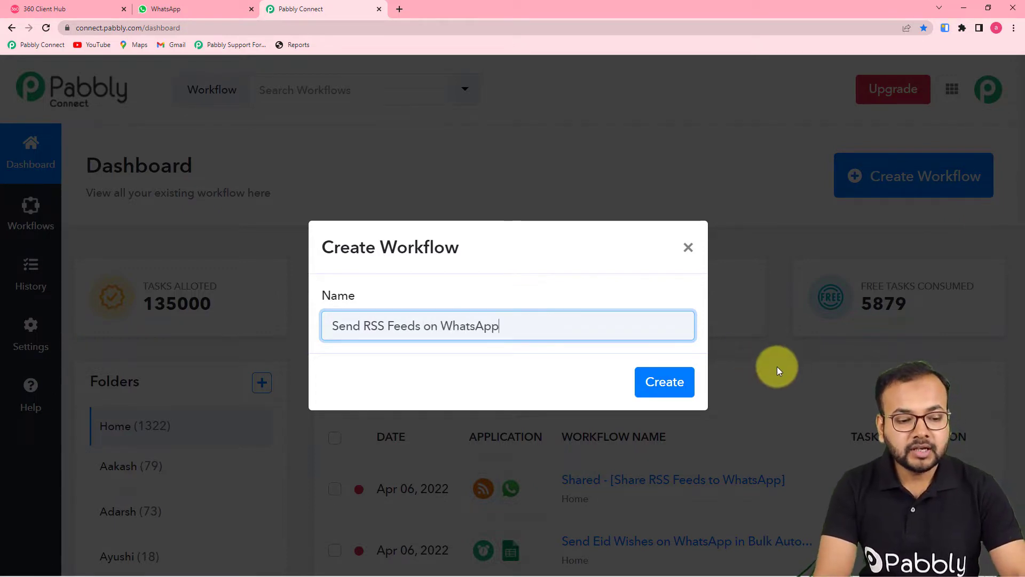
pyautogui.click(668, 382)
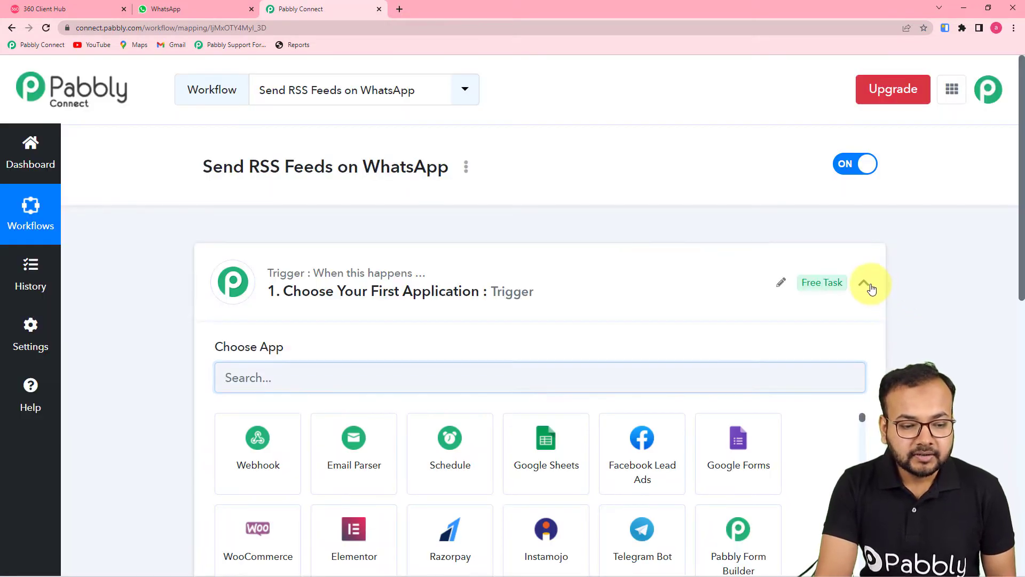
# Search 'rss' and choose RSS by Pabbly as the trigger app
pyautogui.click(866, 284)
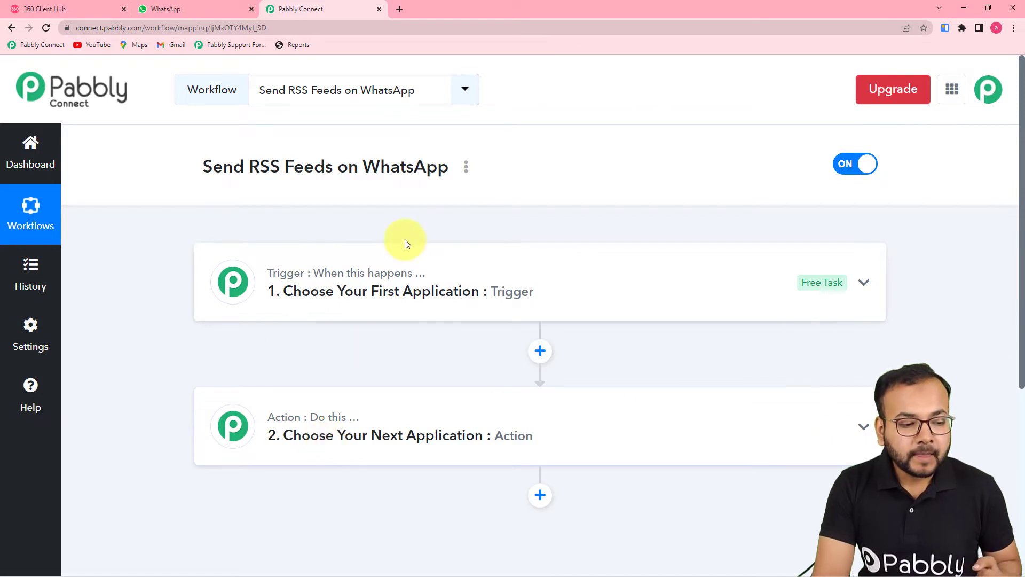
pyautogui.click(374, 295)
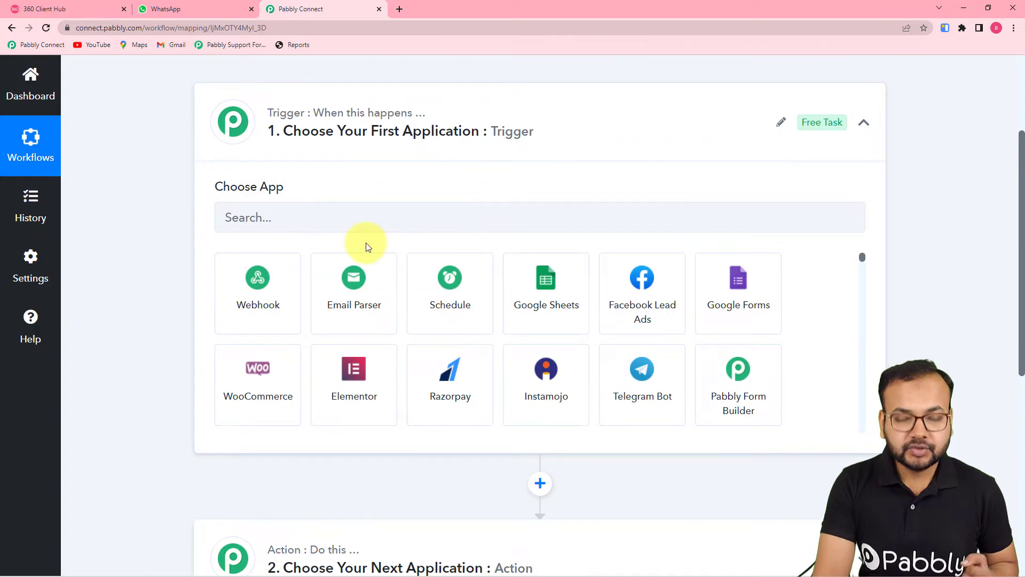
pyautogui.click(384, 222)
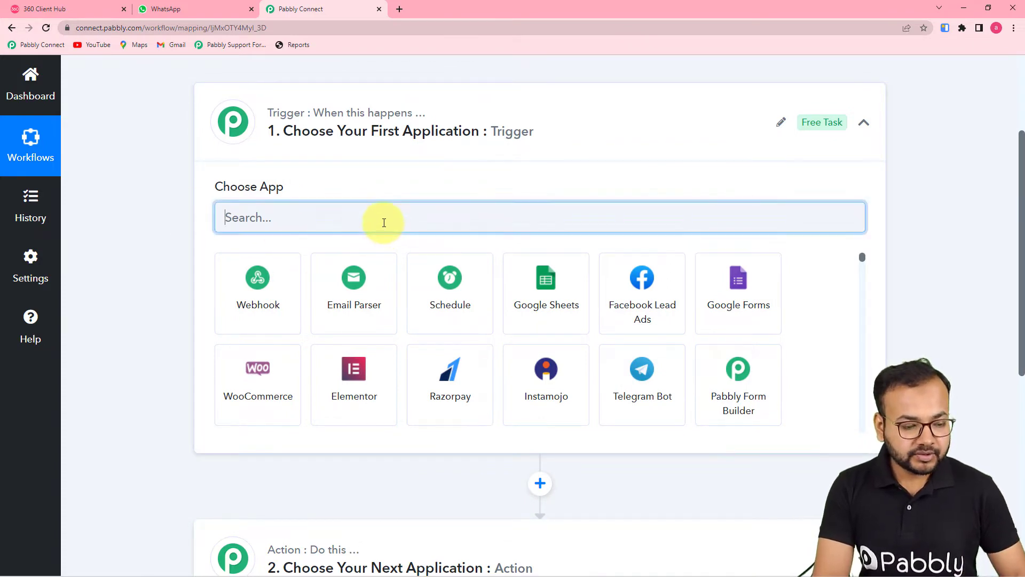
pyautogui.write('rss')
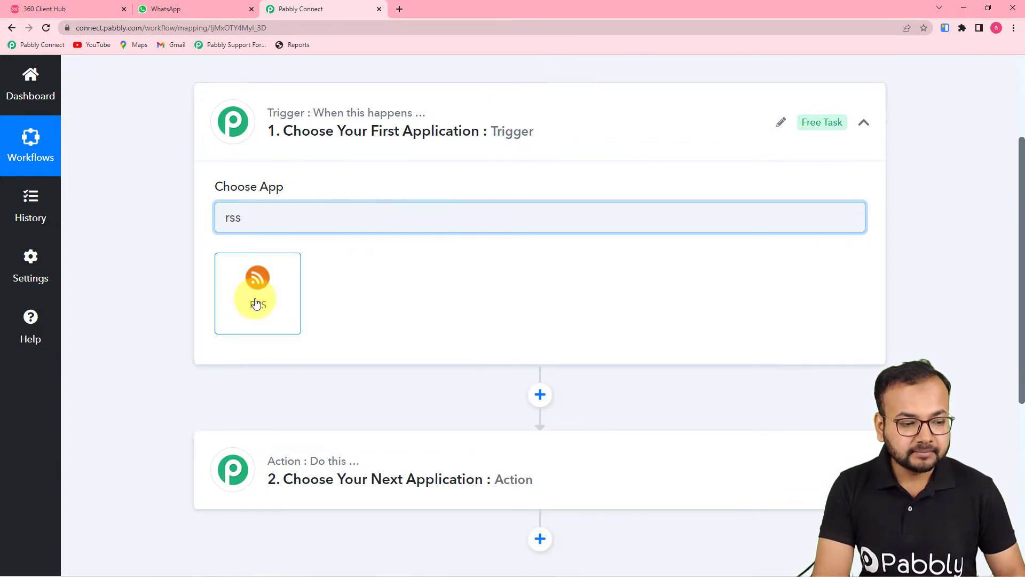
pyautogui.click(256, 303)
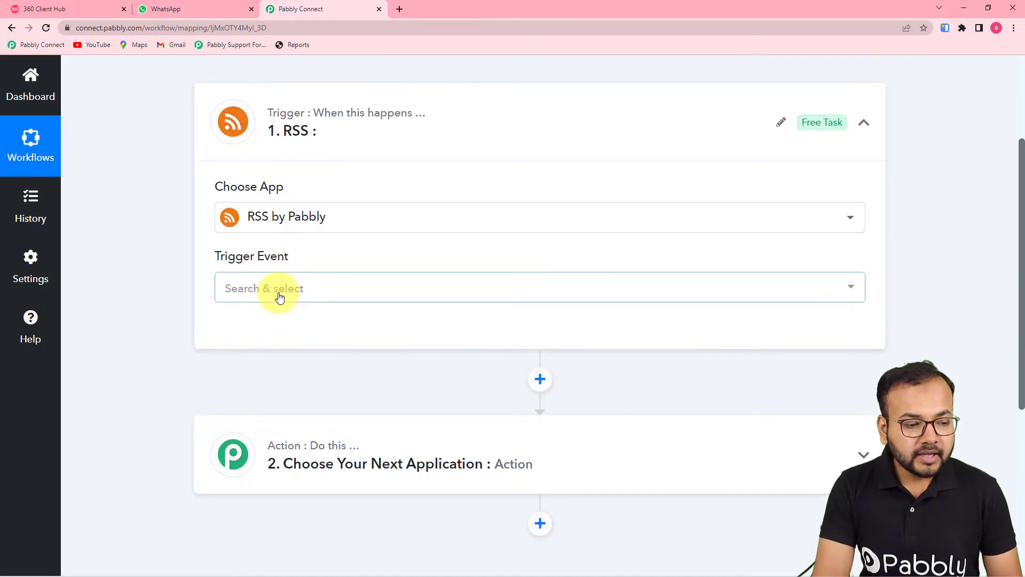
# Set the trigger event to New Item in Feed, connect it, and open a new browser tab
pyautogui.click(280, 289)
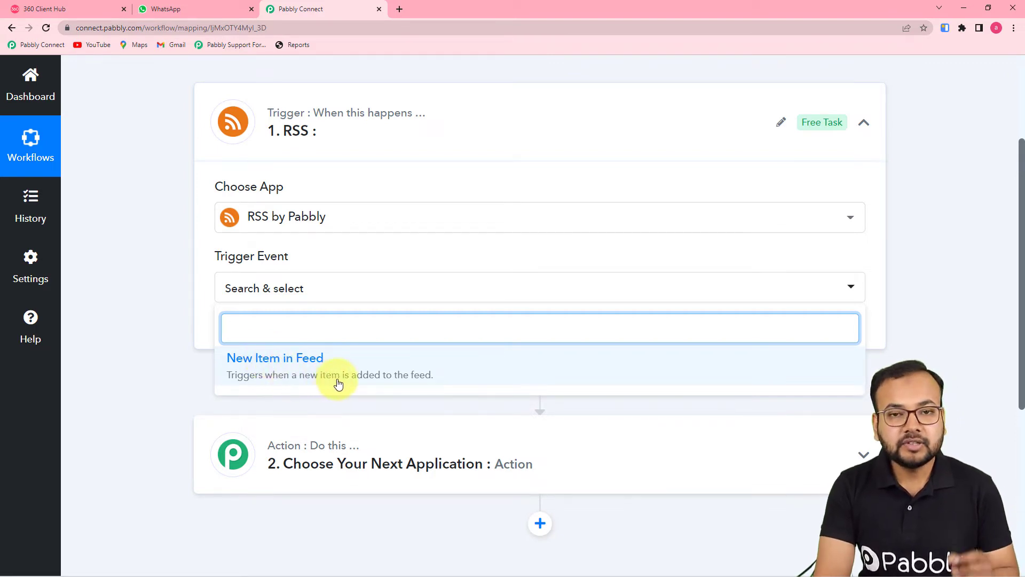
pyautogui.click(356, 379)
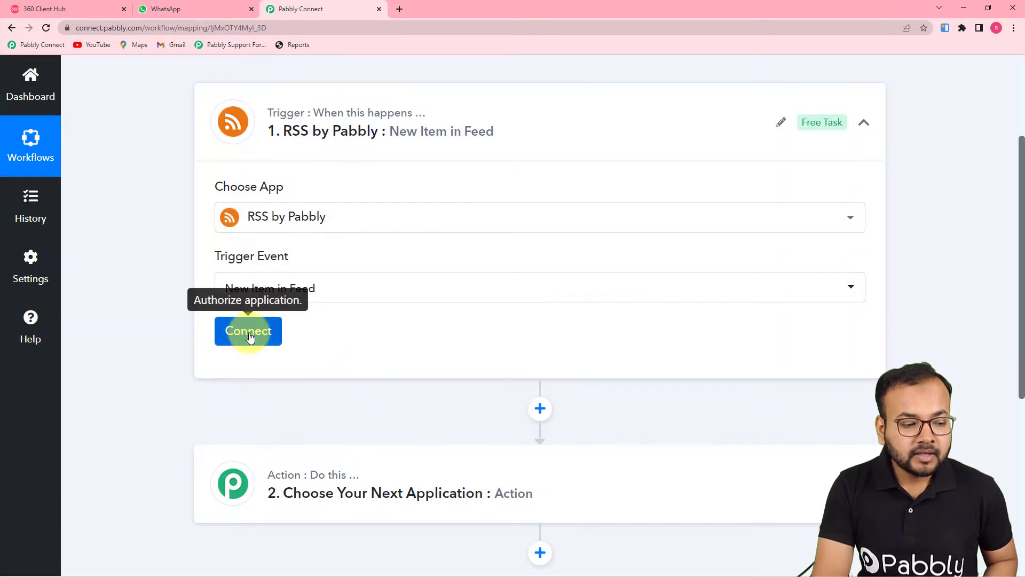
pyautogui.click(249, 332)
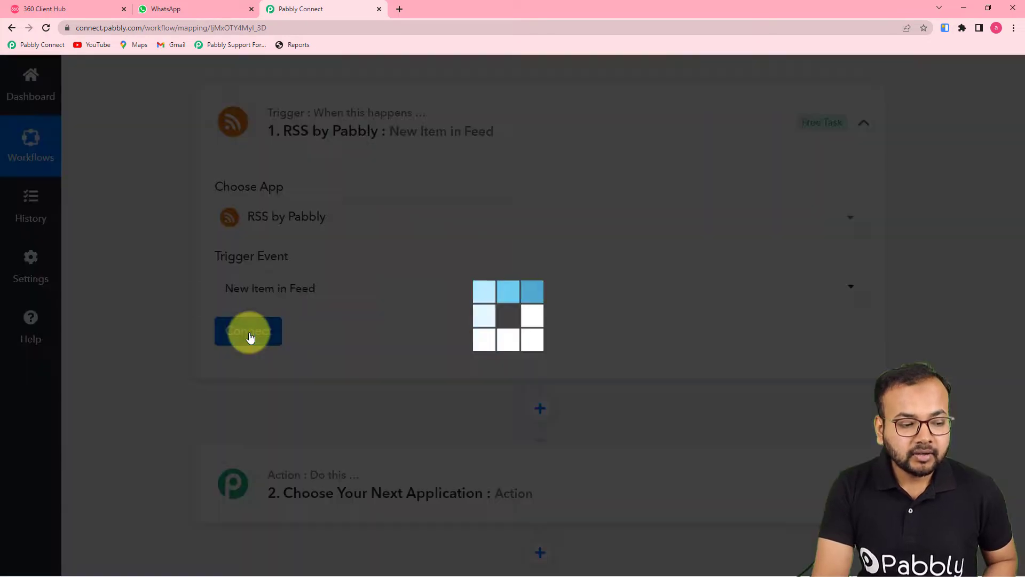
pyautogui.scroll(-3, 493, 403)
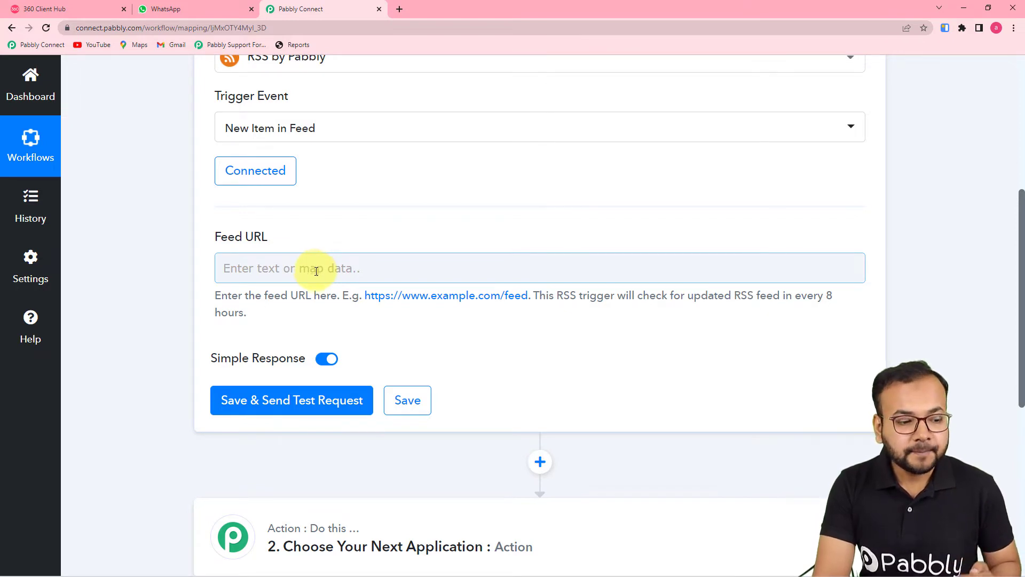
pyautogui.click(400, 9)
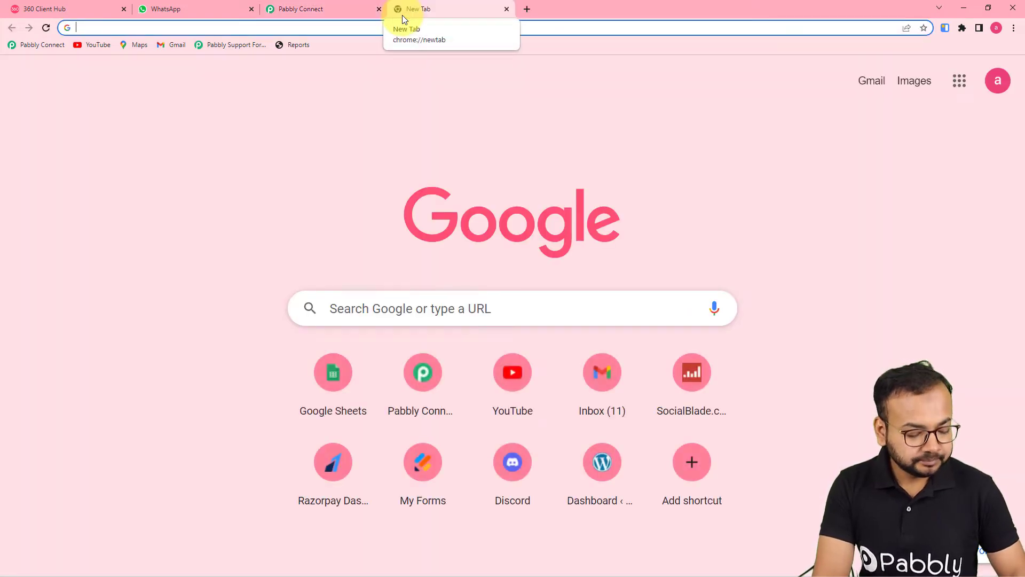
# Search for a latest news RSS feed and open NDTV's Business feed page
pyautogui.write('l')
pyautogui.press('Return')
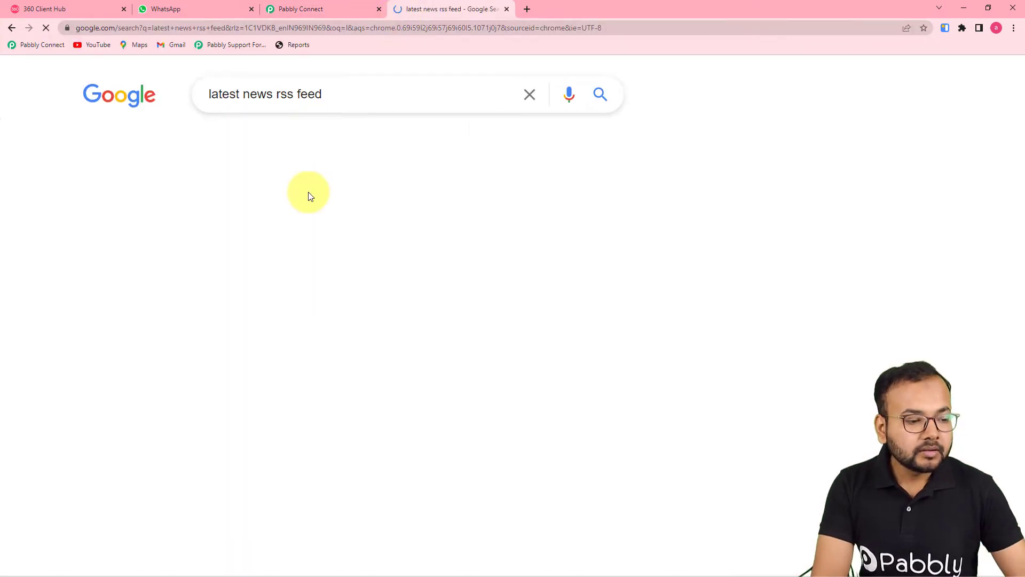
pyautogui.scroll(-1, 308, 194)
pyautogui.scroll(-2, 247, 236)
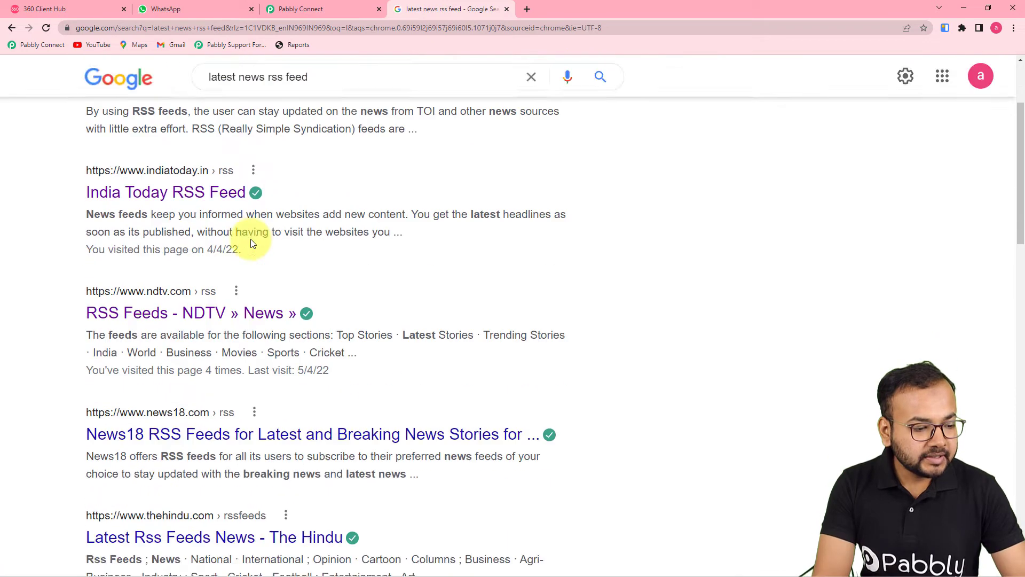
pyautogui.click(191, 289)
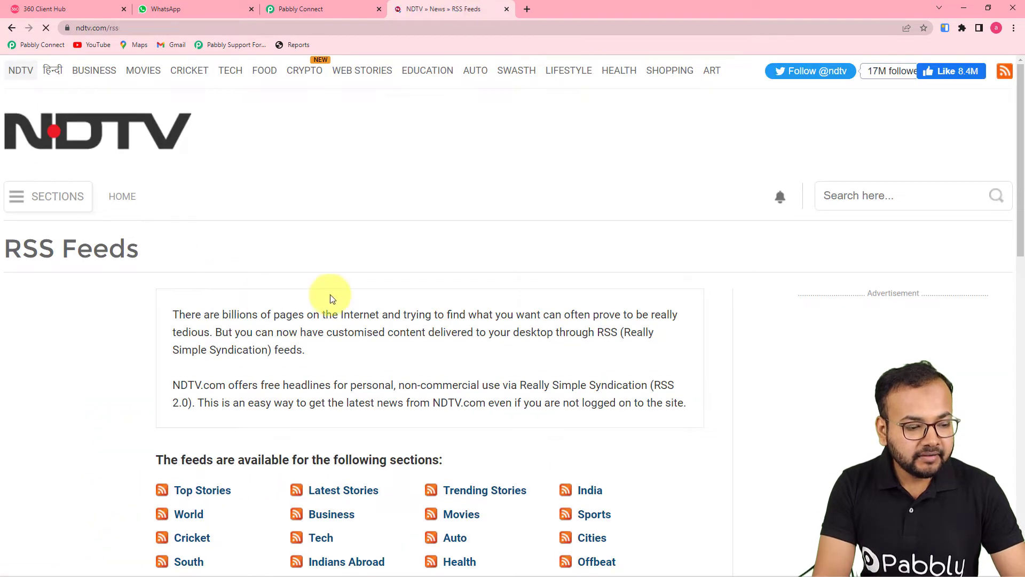
pyautogui.scroll(-2, 331, 295)
pyautogui.scroll(-2, 331, 295)
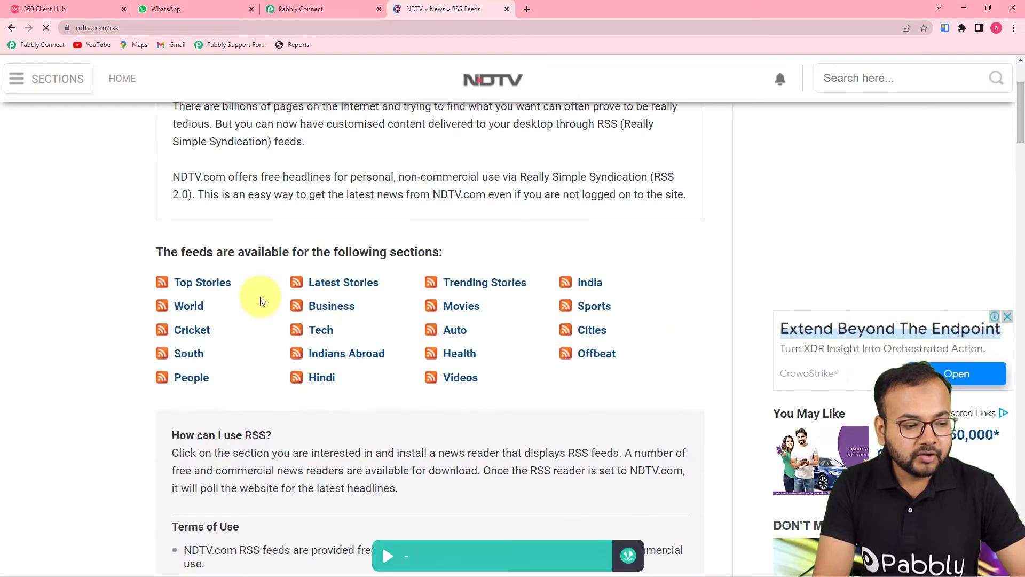
pyautogui.click(328, 307)
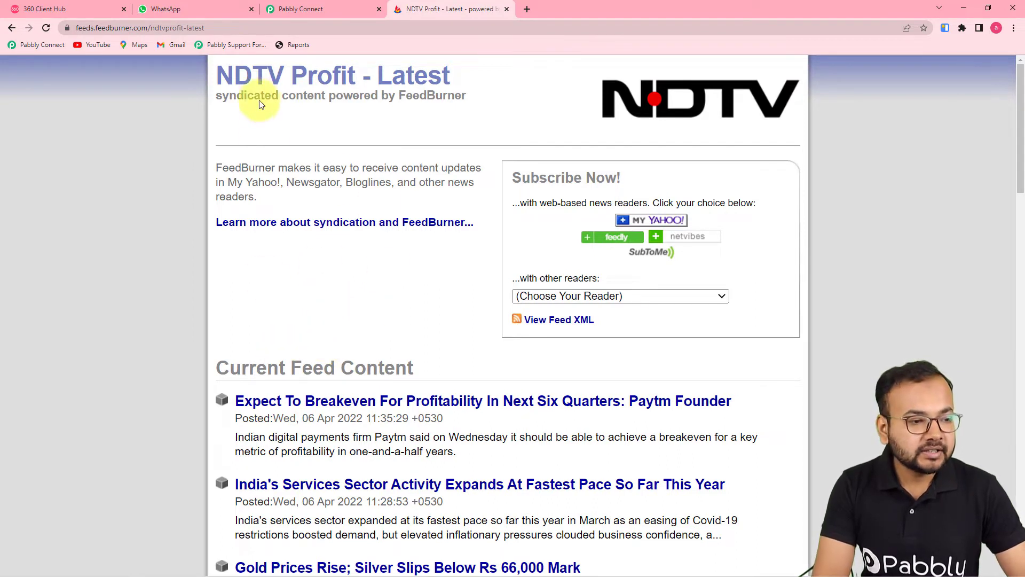
# Copy the feed's address and return to the Feed URL field in Pabbly Connect
pyautogui.click(231, 27)
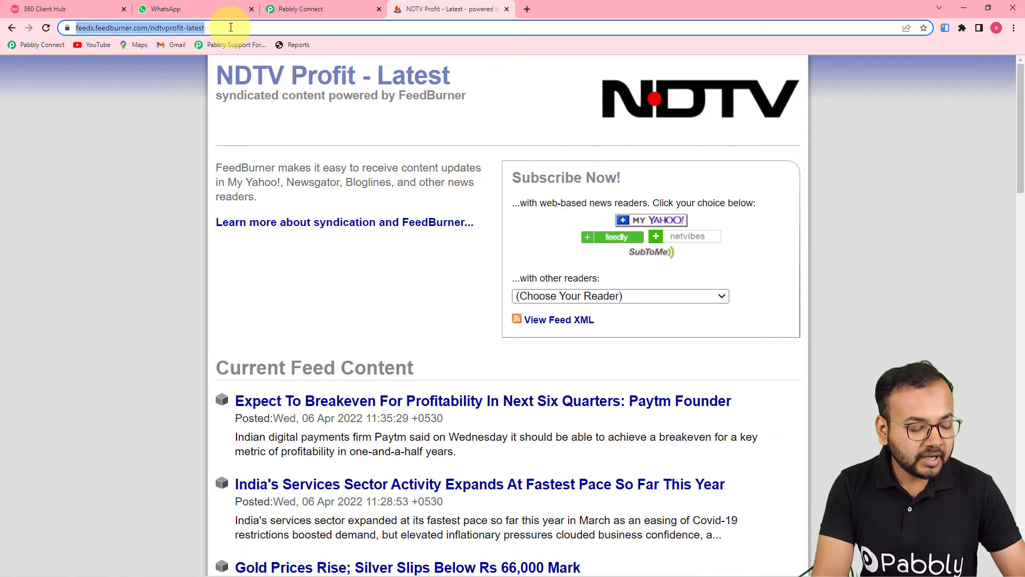
pyautogui.rightClick(171, 27)
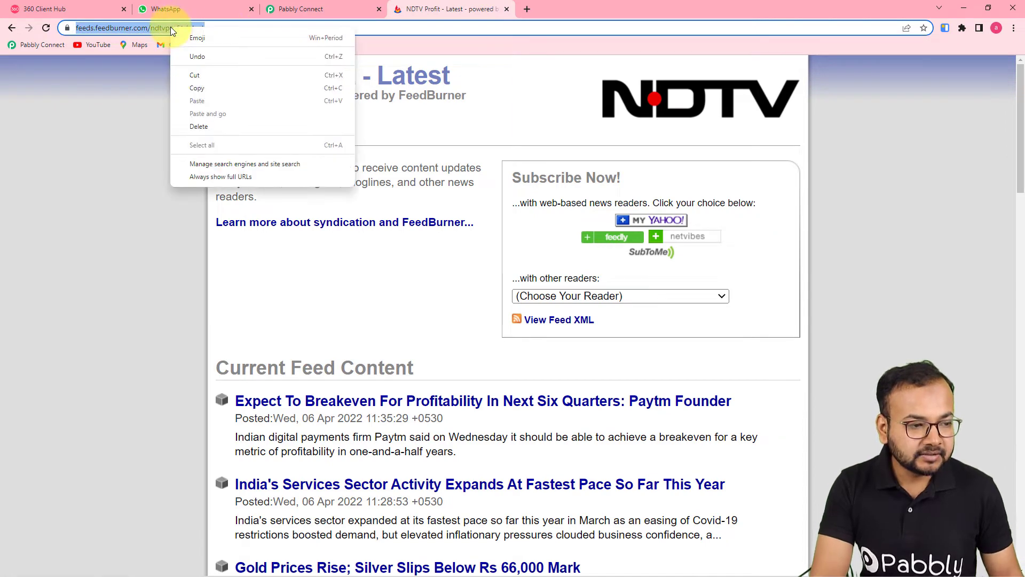
pyautogui.click(194, 91)
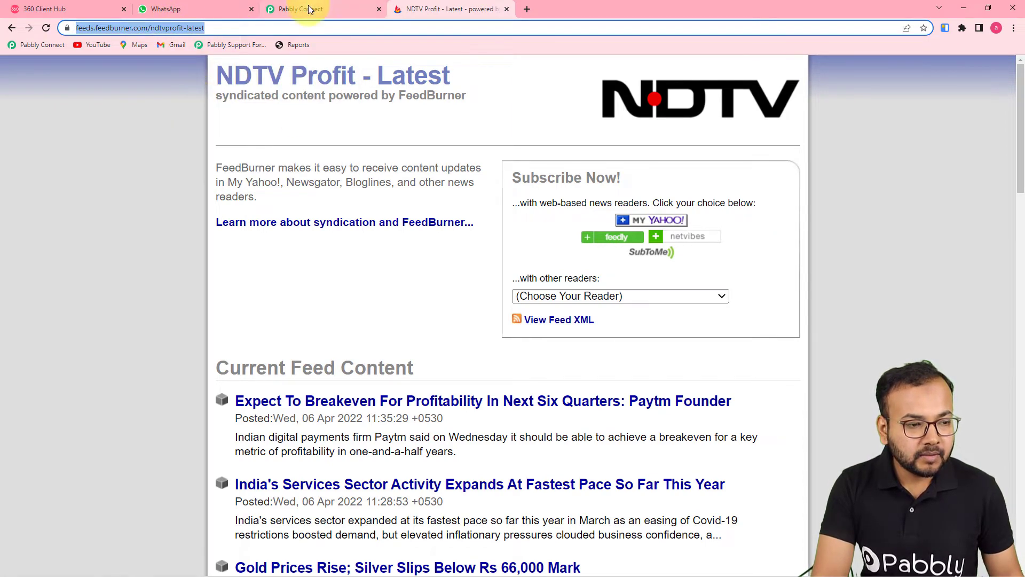
pyautogui.click(308, 5)
pyautogui.click(261, 261)
pyautogui.rightClick(262, 261)
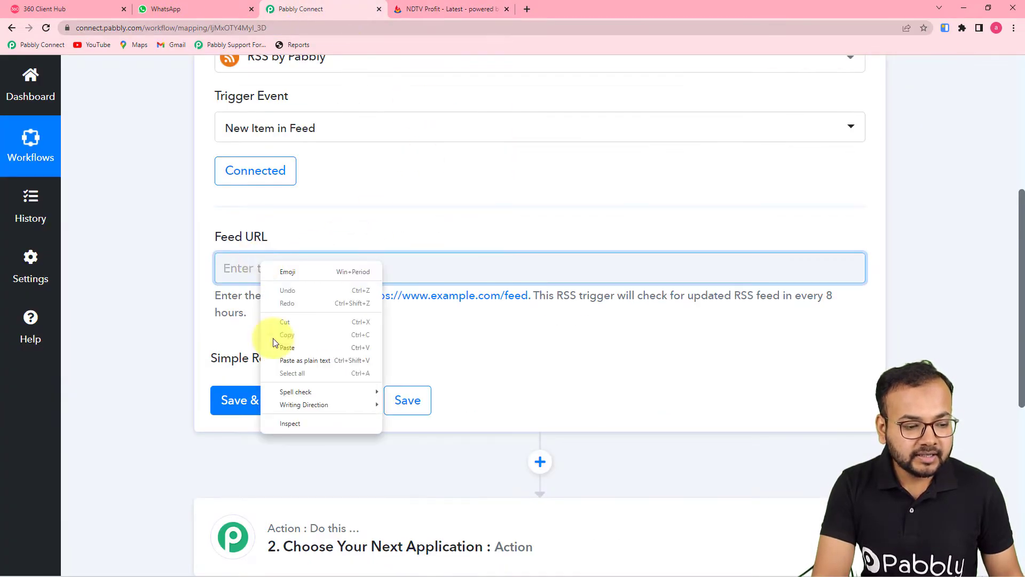
pyautogui.click(281, 360)
pyautogui.click(418, 352)
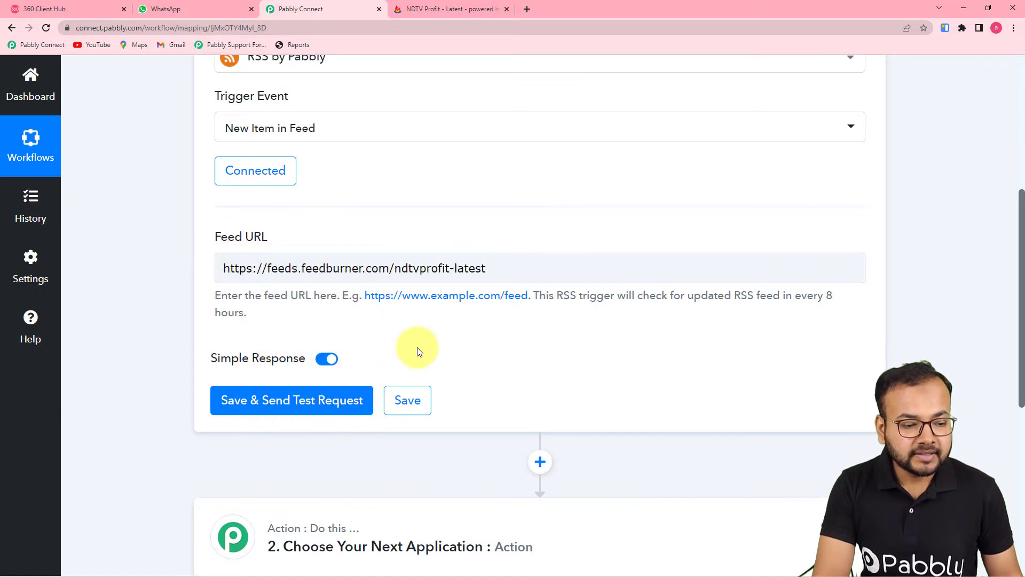
pyautogui.click(266, 401)
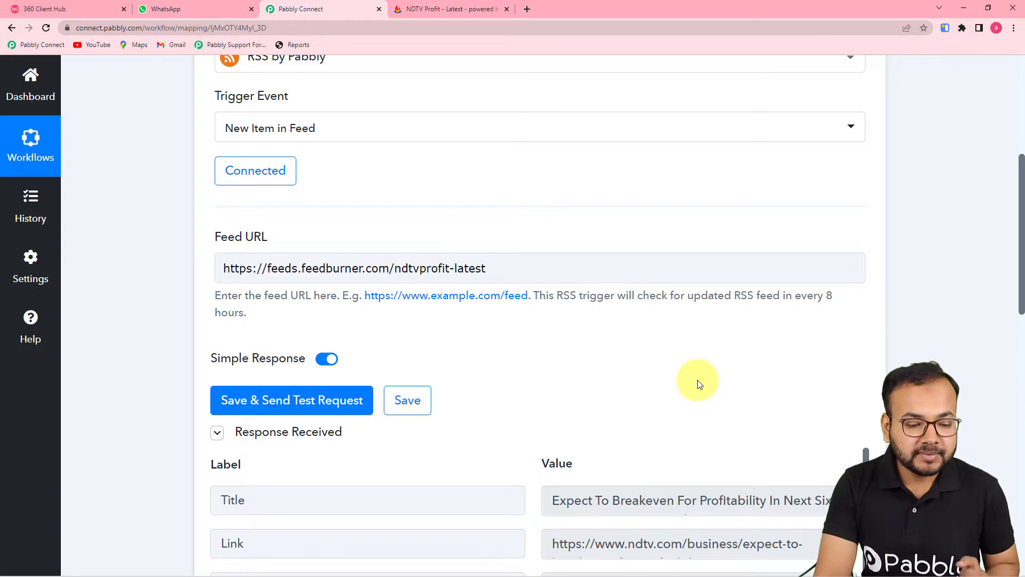
pyautogui.scroll(-5, 697, 379)
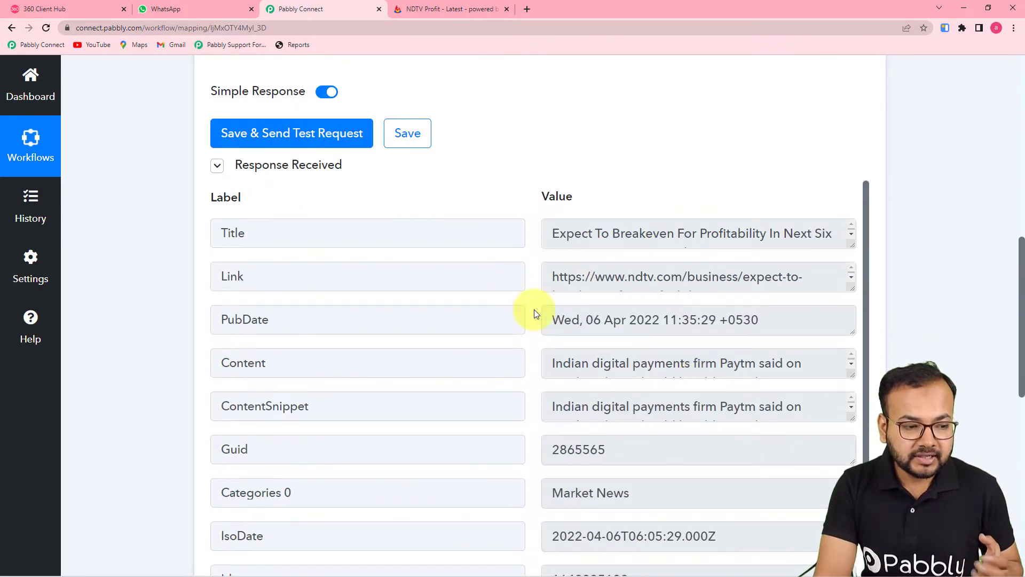
pyautogui.moveTo(852, 245); pyautogui.dragTo(853, 317)
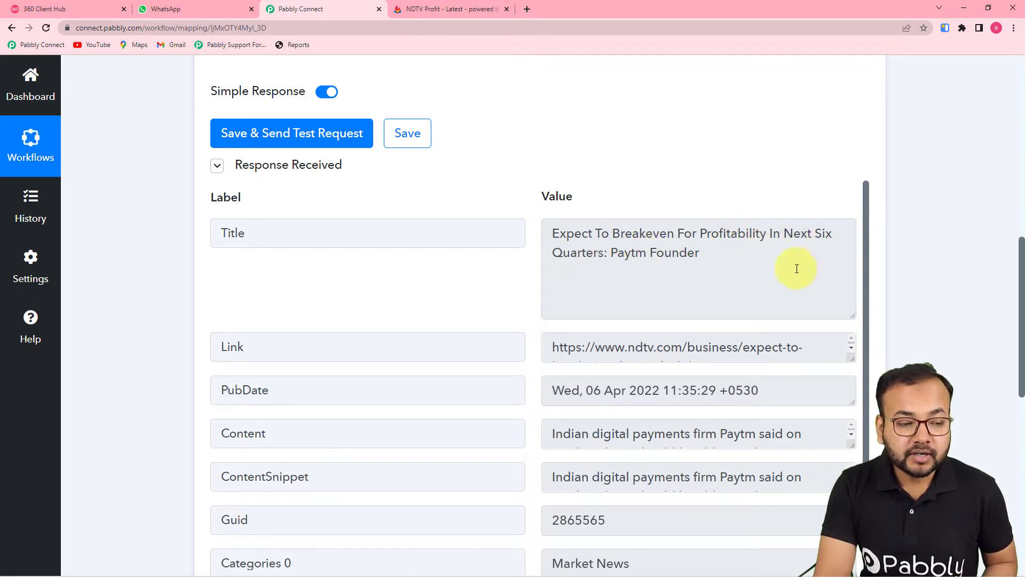
# Compare the fetched title, link and date with the NDTV Profit feed page
pyautogui.click(407, 10)
pyautogui.scroll(-3, 329, 313)
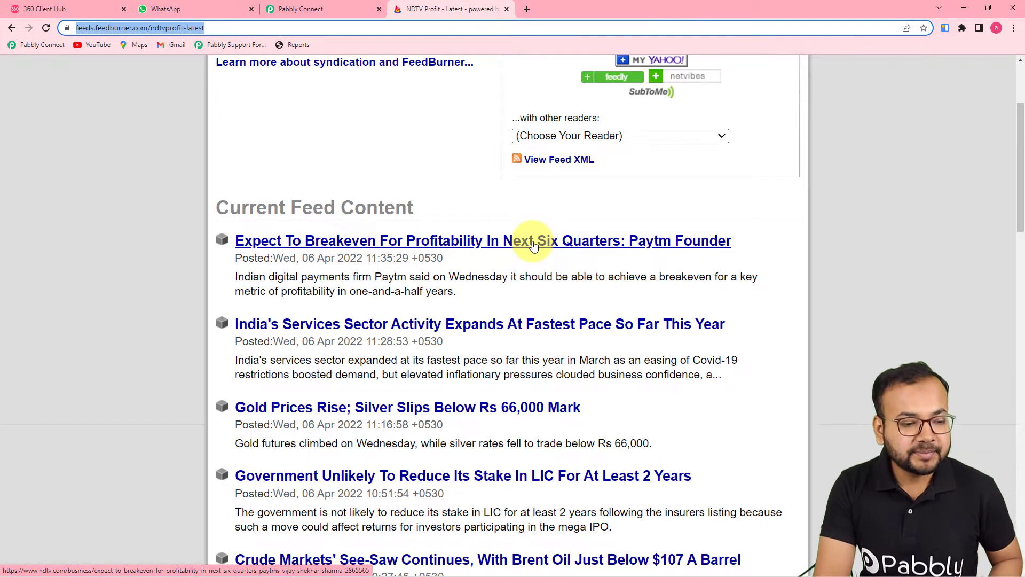
pyautogui.click(344, 7)
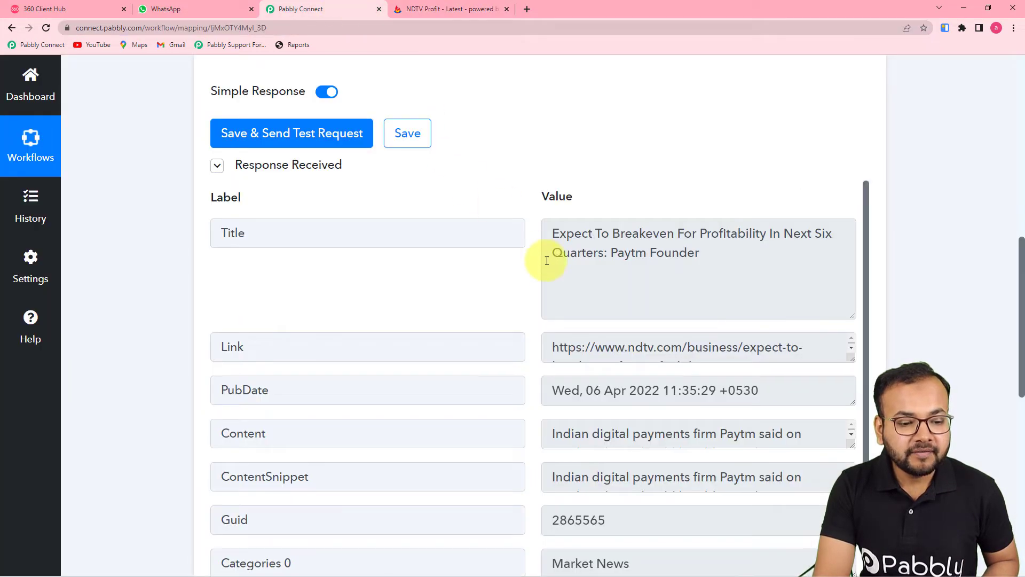
pyautogui.scroll(-1, 433, 294)
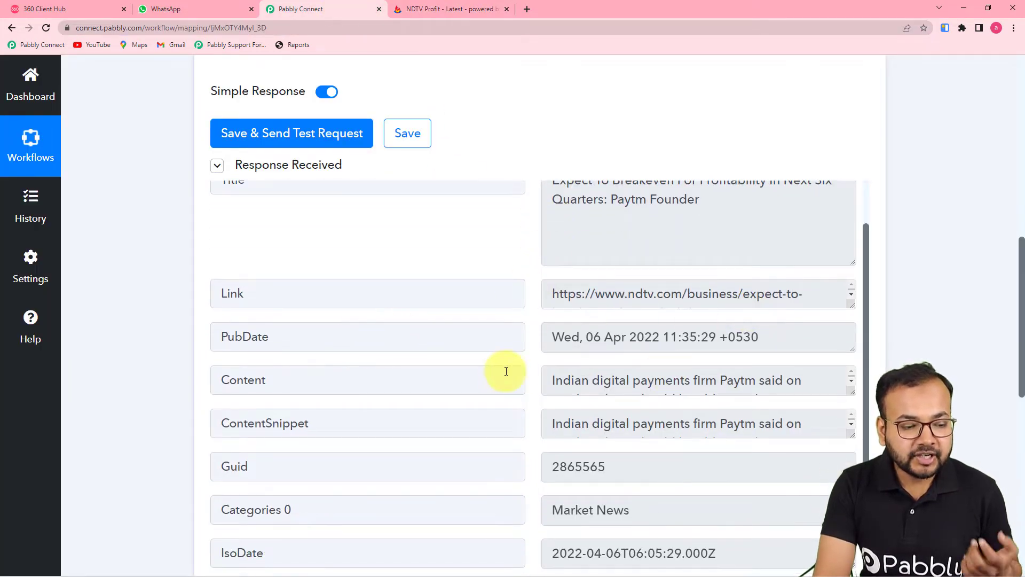
pyautogui.scroll(-1, 455, 370)
pyautogui.scroll(-5, 796, 393)
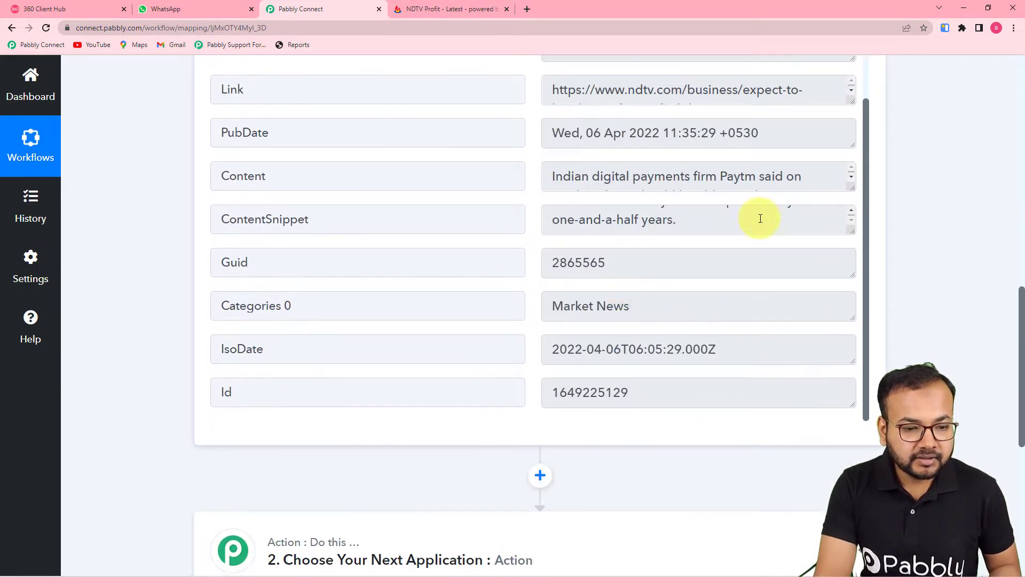
pyautogui.moveTo(852, 189); pyautogui.dragTo(849, 235)
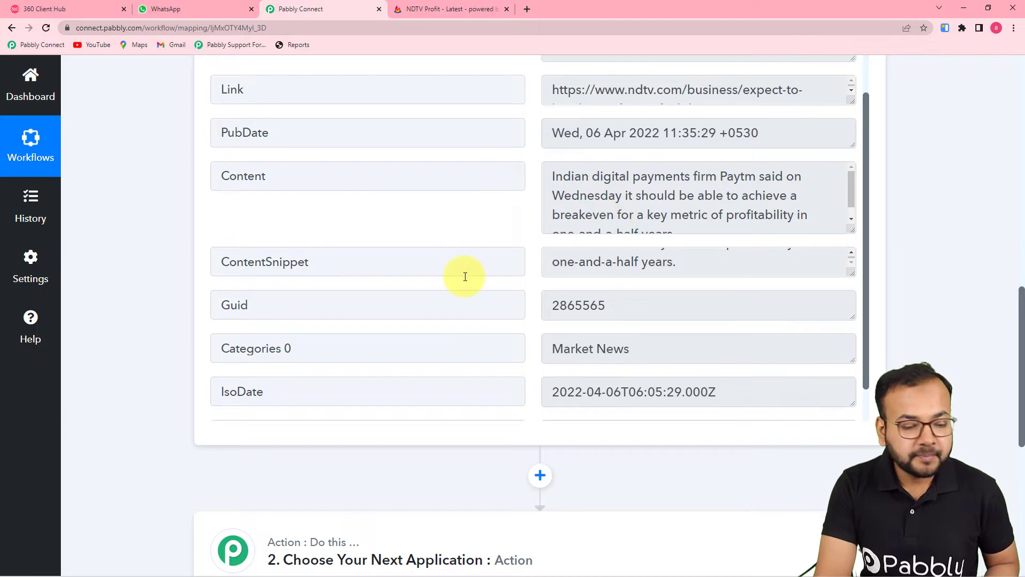
pyautogui.scroll(-1, 468, 280)
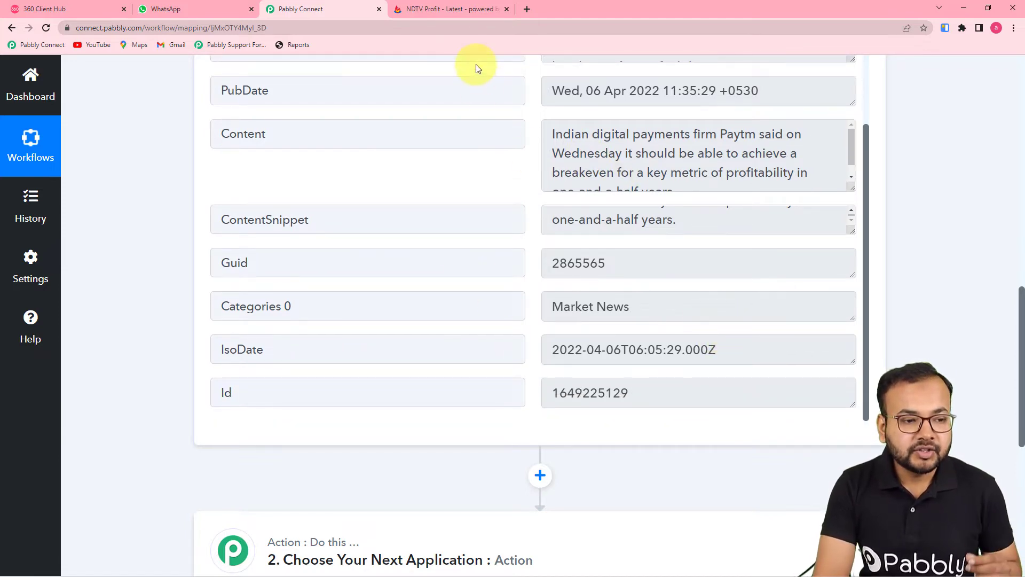
pyautogui.click(452, 9)
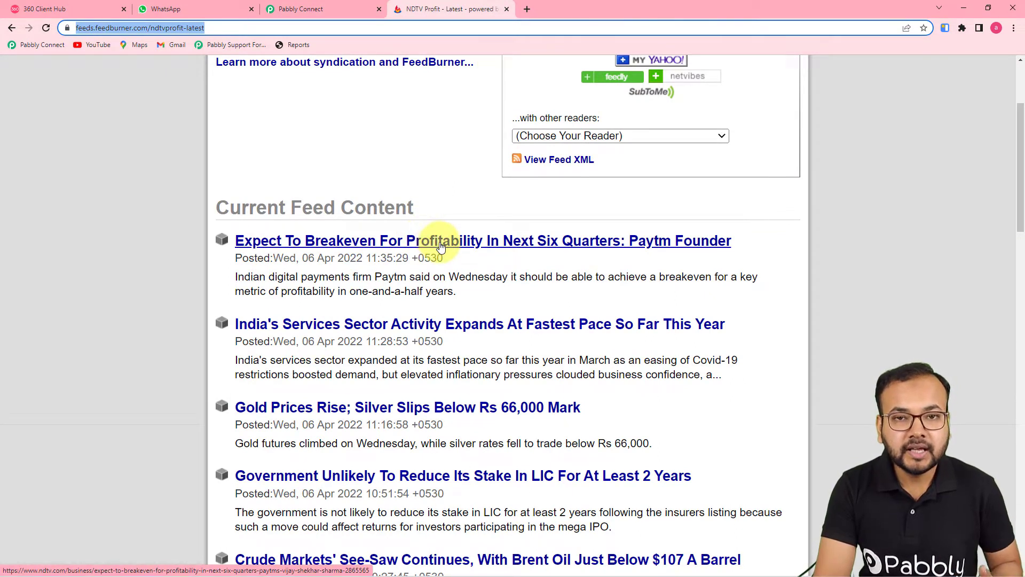
pyautogui.click(319, 8)
# Expand the workflow's action step to show its app choices
pyautogui.scroll(-3, 360, 218)
pyautogui.scroll(-3, 360, 224)
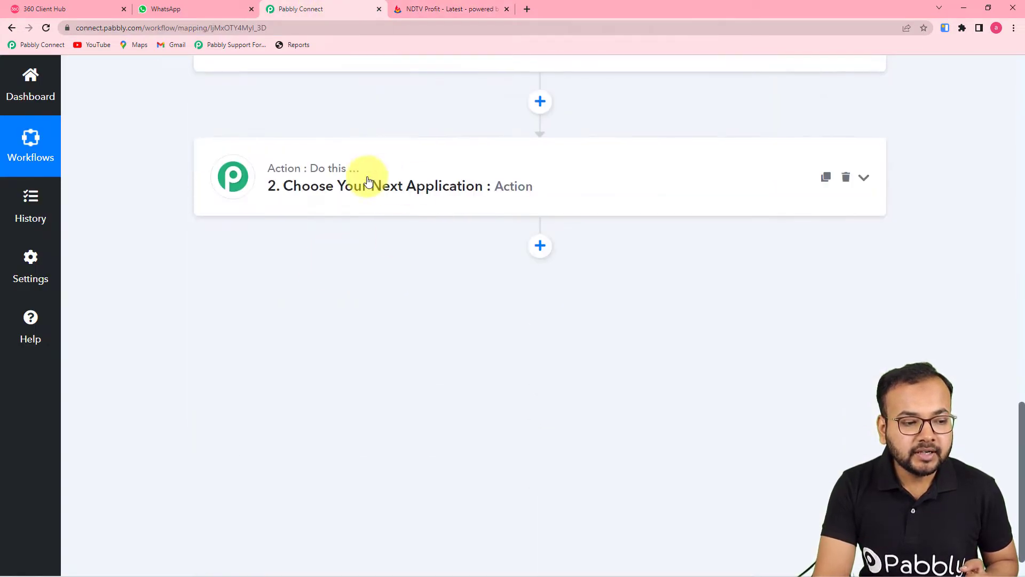
pyautogui.click(365, 191)
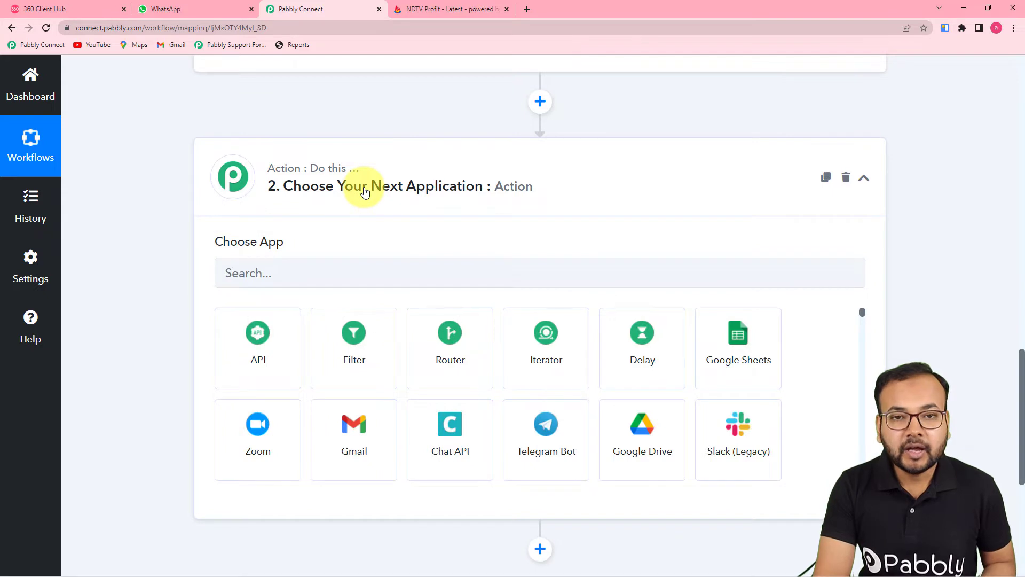
# Search '360' and pick WhatsApp by 360Dialog as the action app
pyautogui.click(317, 277)
pyautogui.write('360')
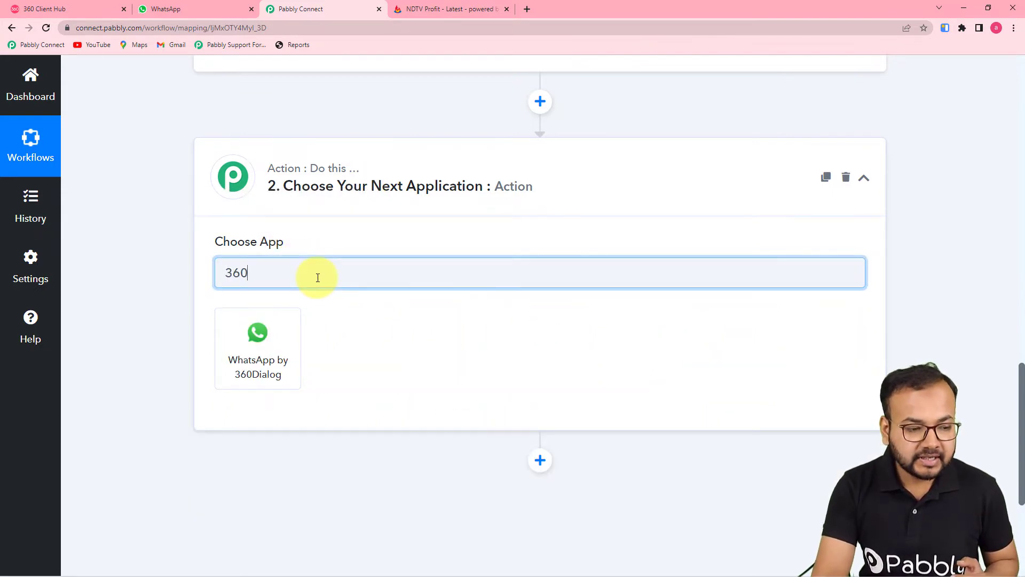
pyautogui.click(272, 367)
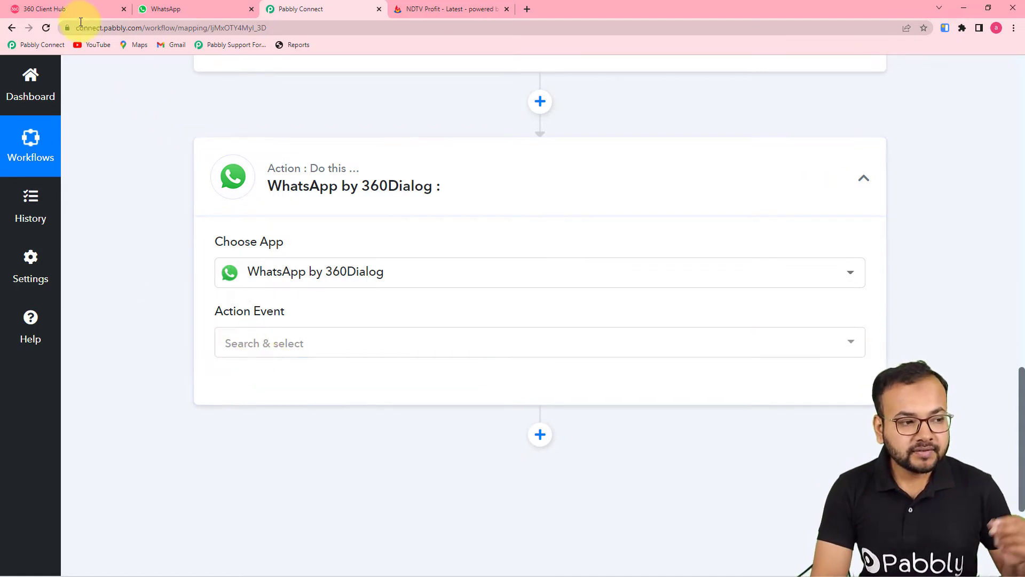
pyautogui.click(79, 11)
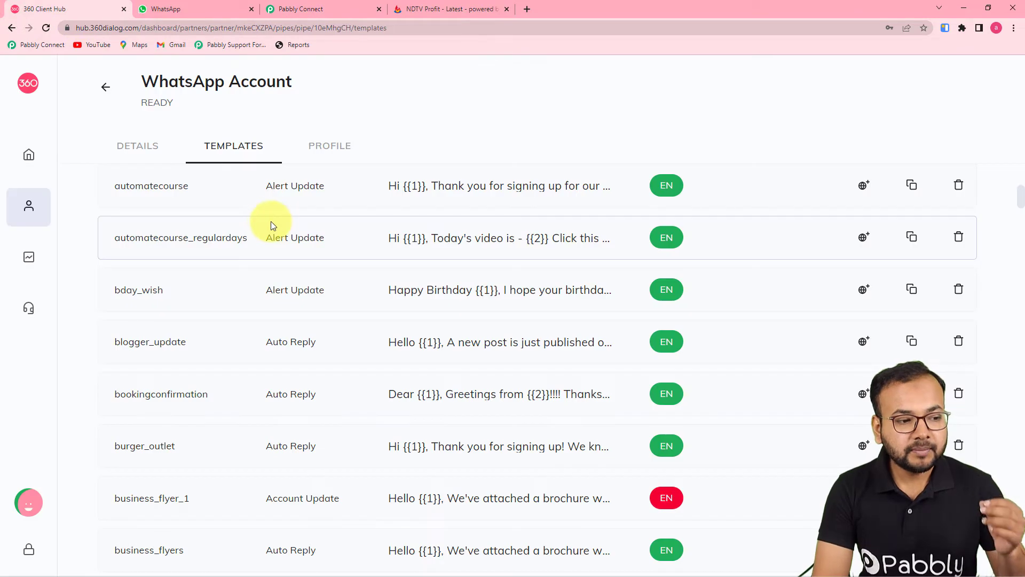
pyautogui.scroll(1, 347, 213)
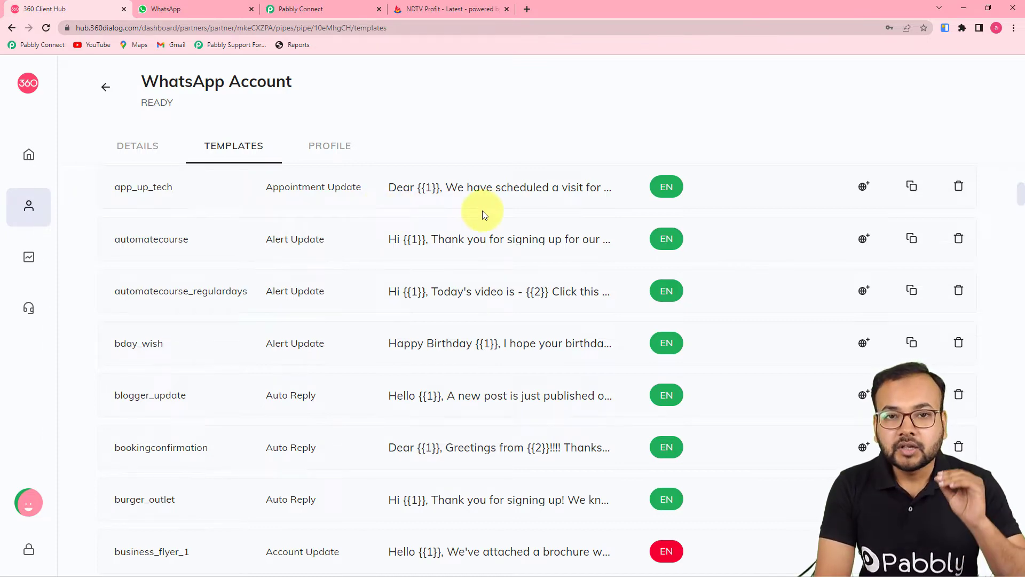
pyautogui.scroll(4, 483, 214)
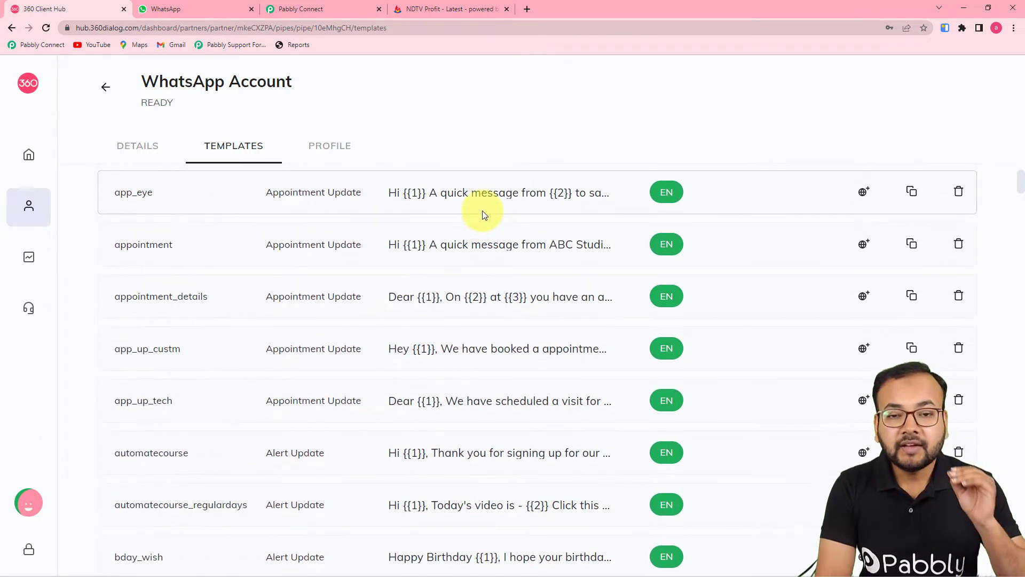
pyautogui.scroll(2, 482, 211)
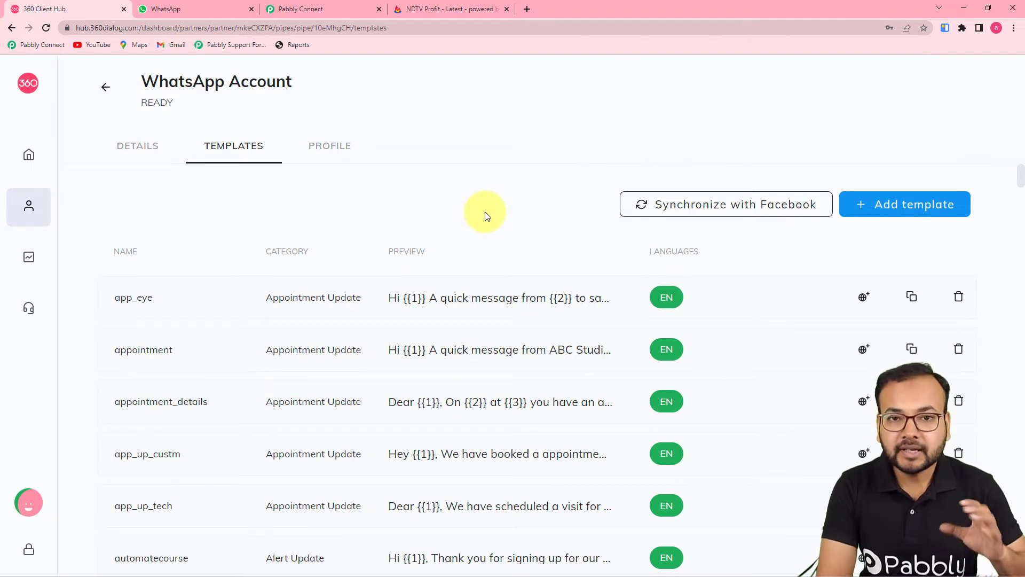
pyautogui.click(331, 10)
pyautogui.scroll(-3, 283, 190)
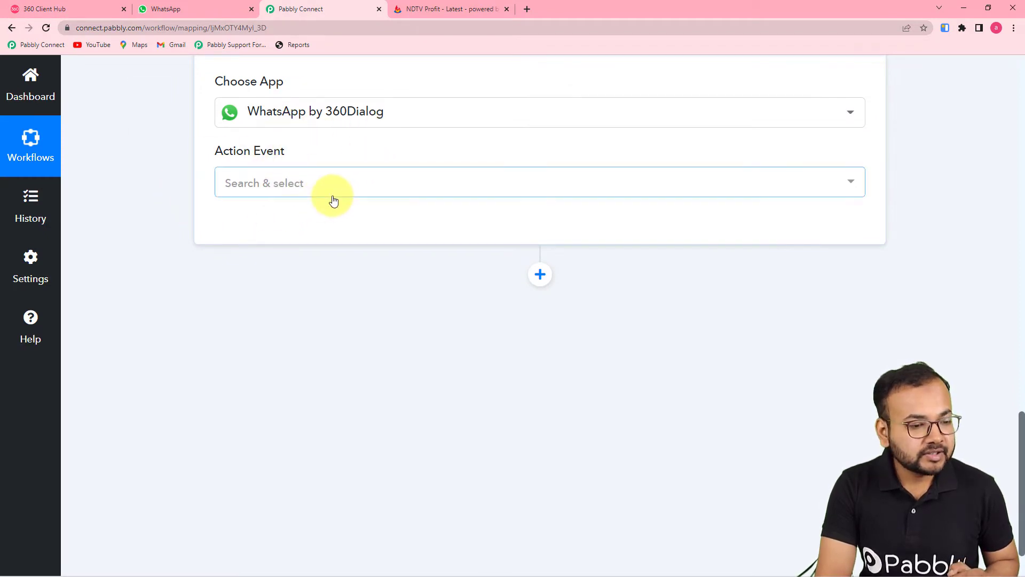
# Choose Send Template Message as the action event and begin adding a new 360Dialog connection
pyautogui.click(332, 199)
pyautogui.click(310, 268)
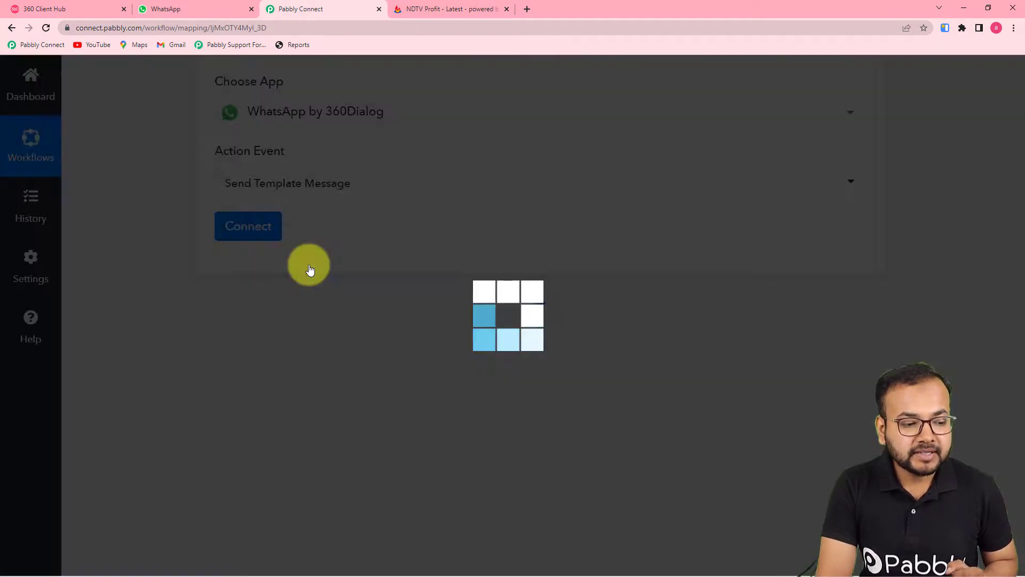
pyautogui.click(258, 230)
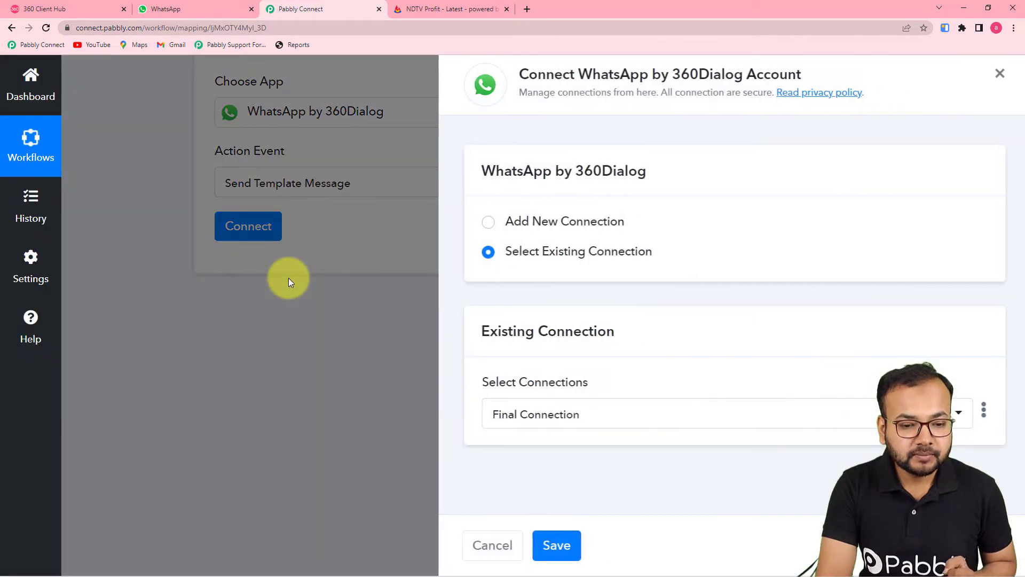
pyautogui.click(483, 223)
pyautogui.scroll(-3, 484, 224)
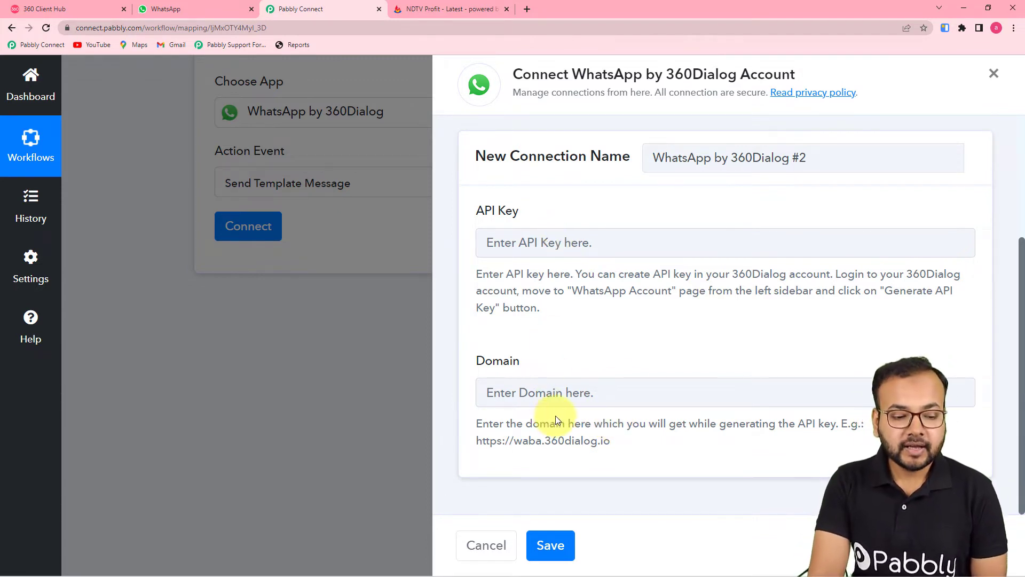
pyautogui.click(61, 11)
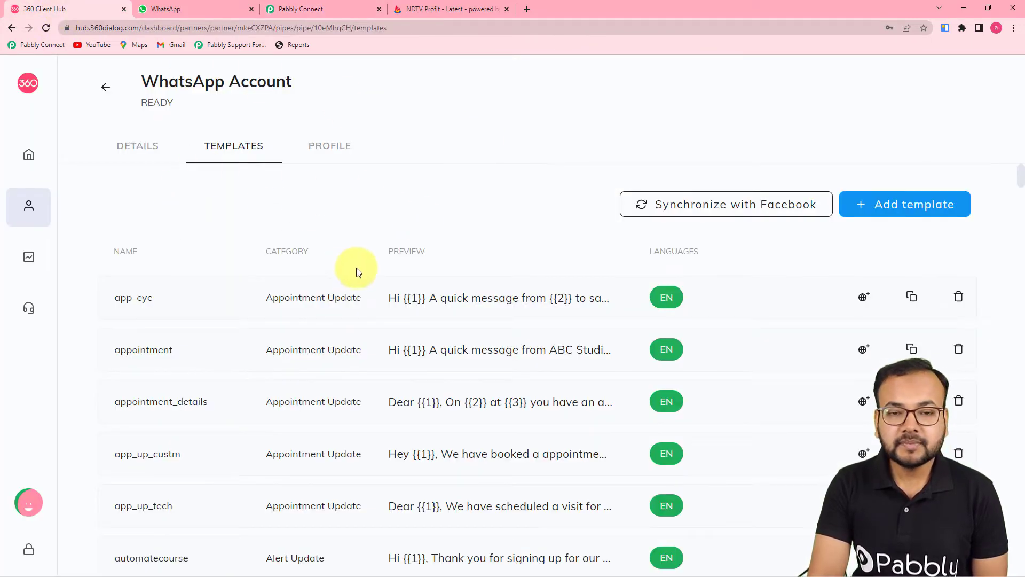
# View the connected business account under WhatsApp Accounts in 360dialog Client Hub
pyautogui.moveTo(27, 153)
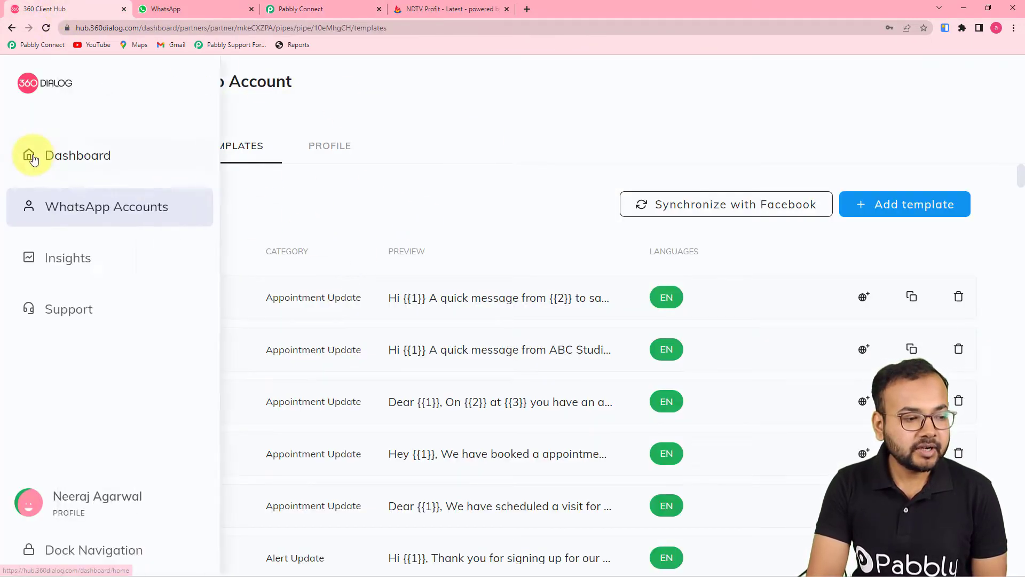
pyautogui.click(62, 217)
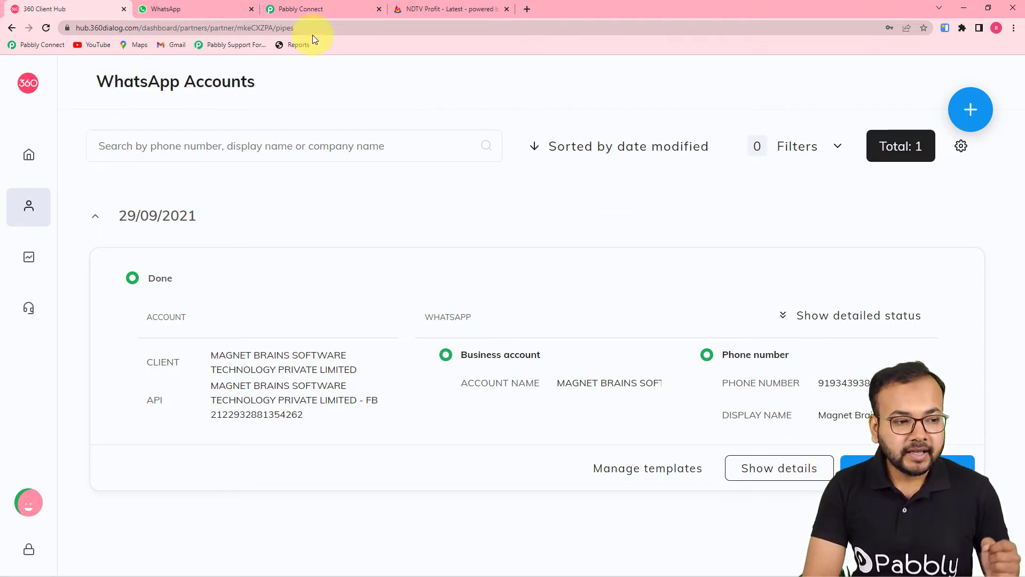
pyautogui.click(318, 11)
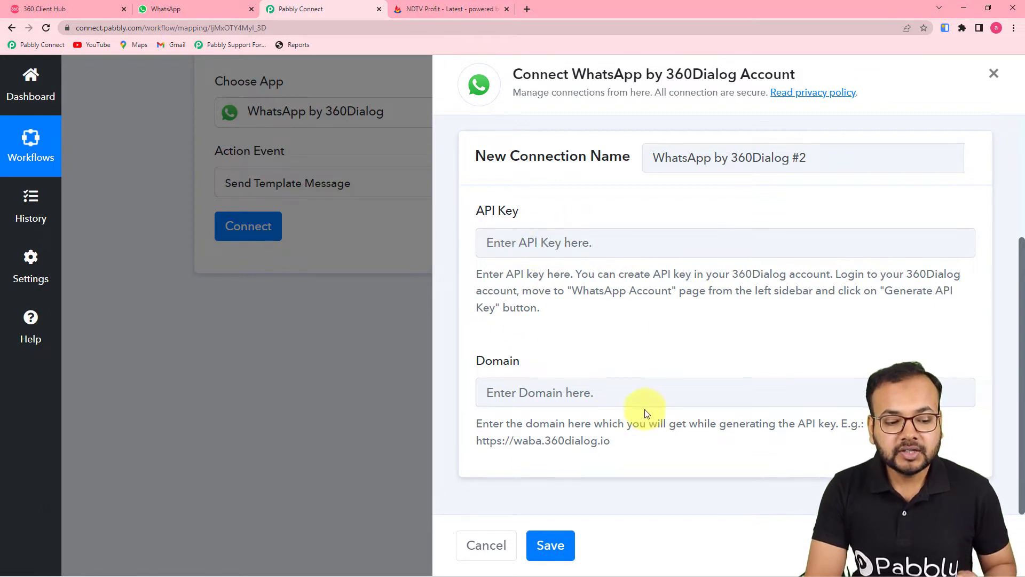
# Use the existing 'Final Connection' for the 360Dialog account instead of a new one
pyautogui.scroll(3, 622, 417)
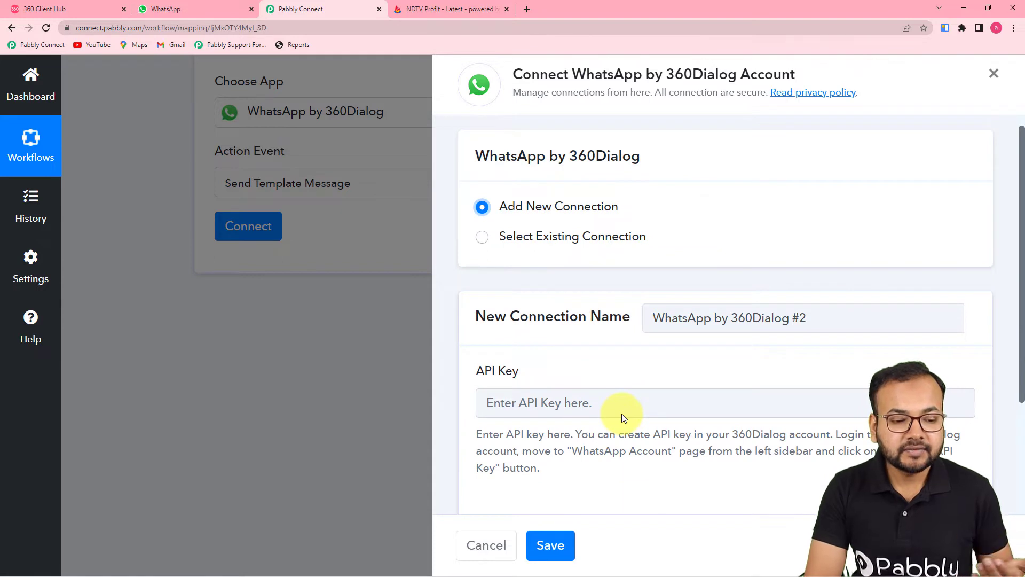
pyautogui.scroll(-3, 622, 414)
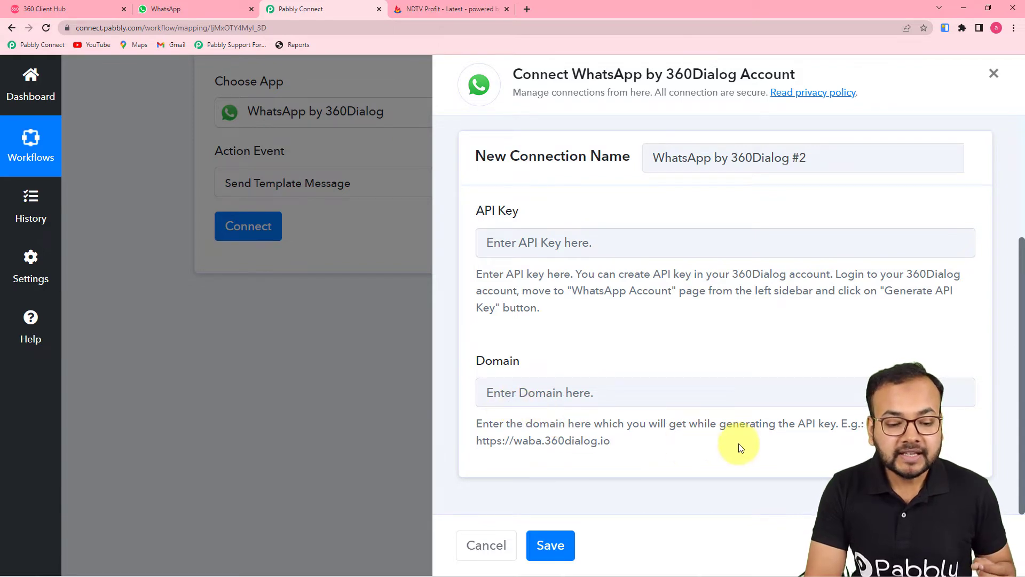
pyautogui.moveTo(613, 440); pyautogui.dragTo(468, 446)
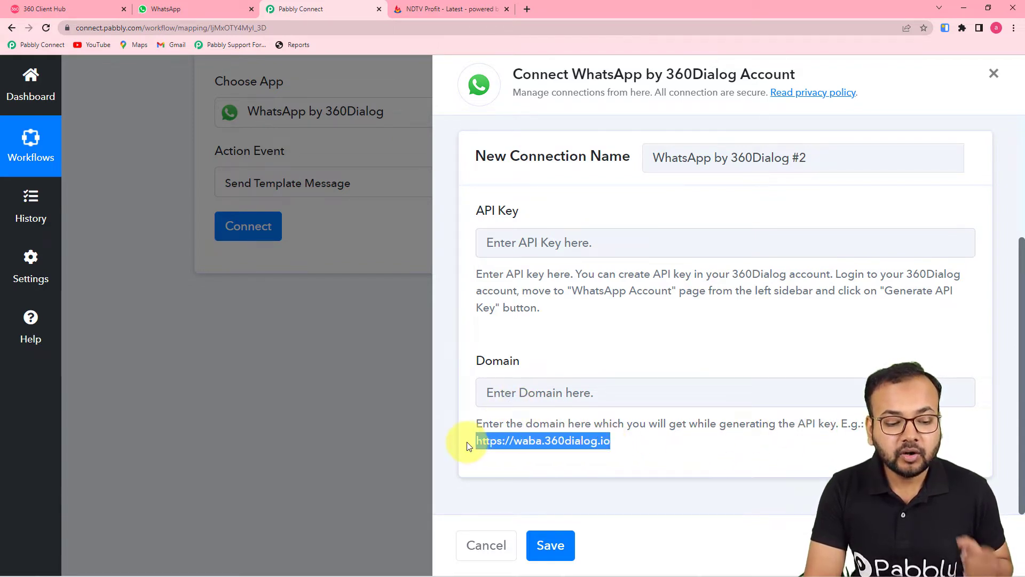
pyautogui.click(510, 393)
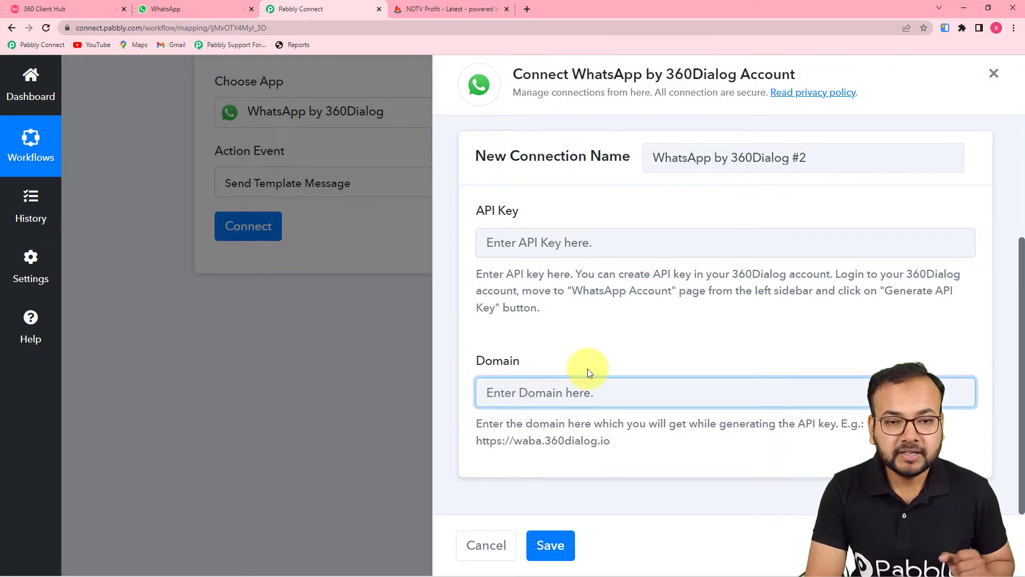
pyautogui.scroll(3, 589, 372)
pyautogui.scroll(-3, 589, 342)
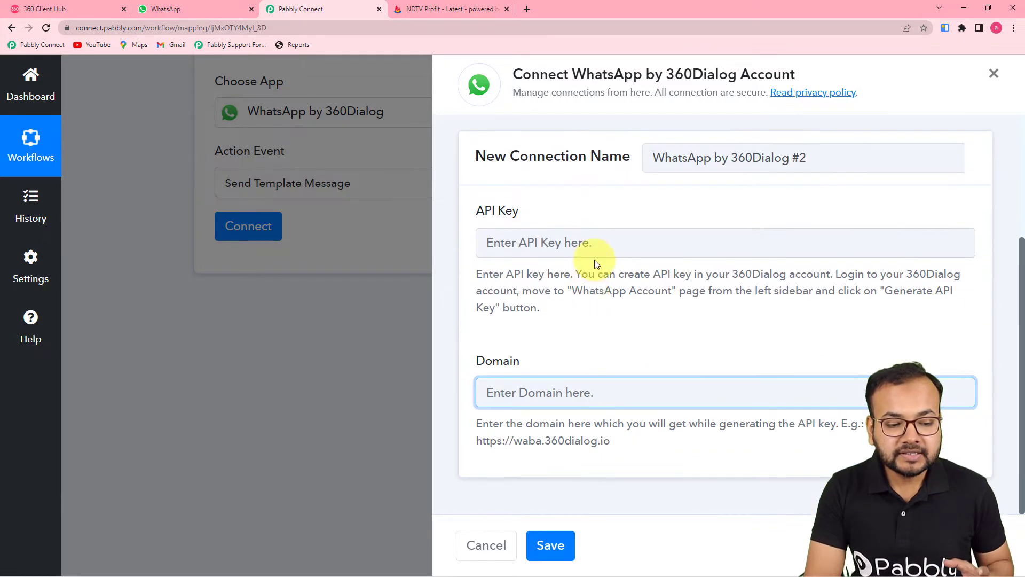
pyautogui.scroll(1, 579, 380)
pyautogui.scroll(2, 579, 380)
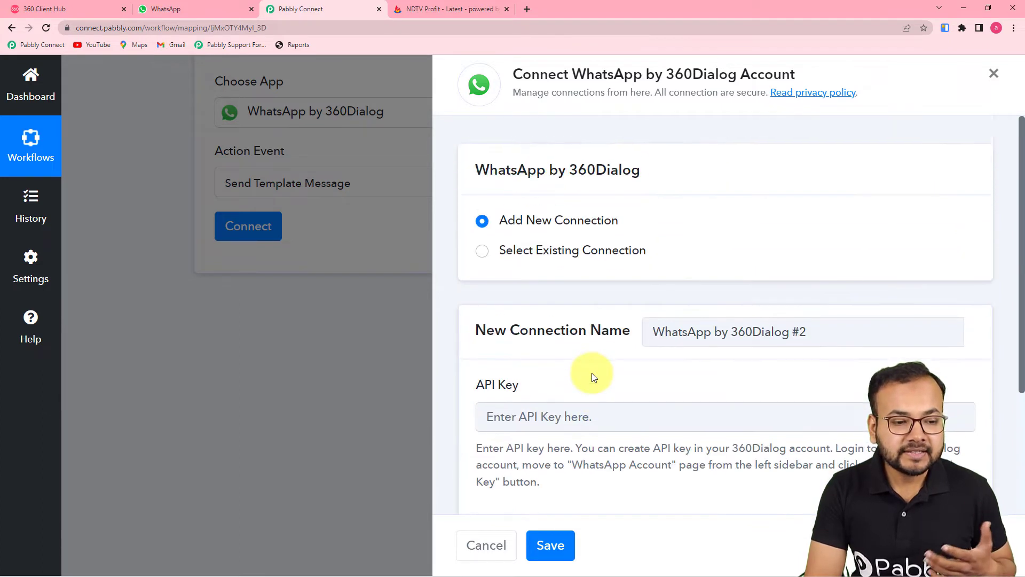
pyautogui.click(483, 255)
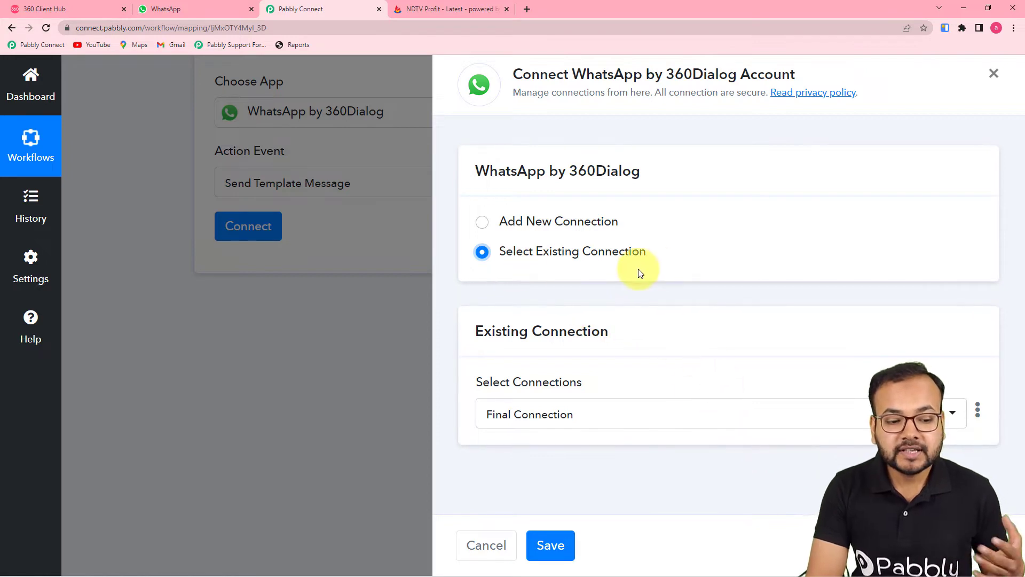
# Save the connection, revealing Template business_flyers (en), its namespace and Language Code en
pyautogui.click(553, 539)
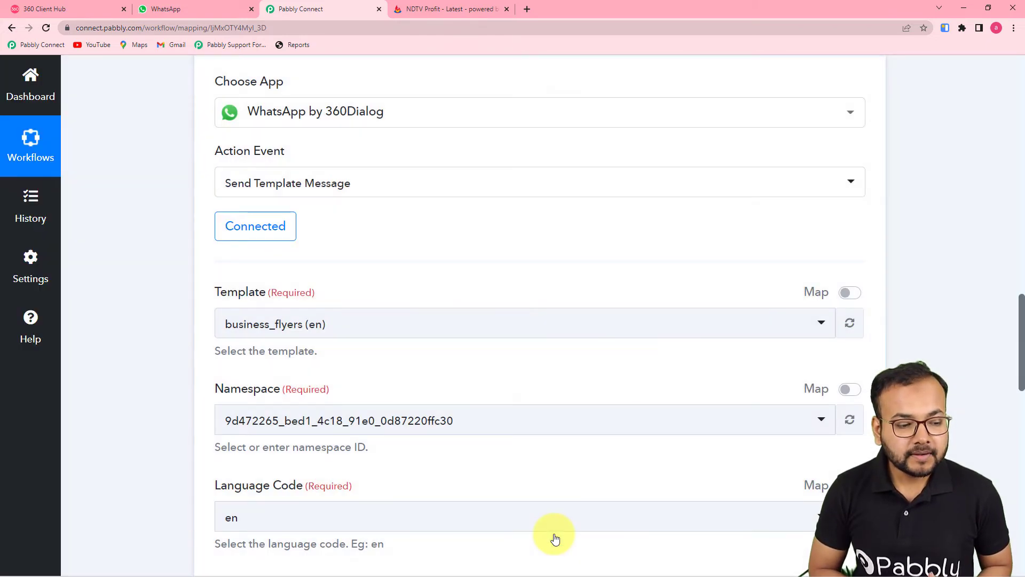
pyautogui.scroll(-2, 581, 439)
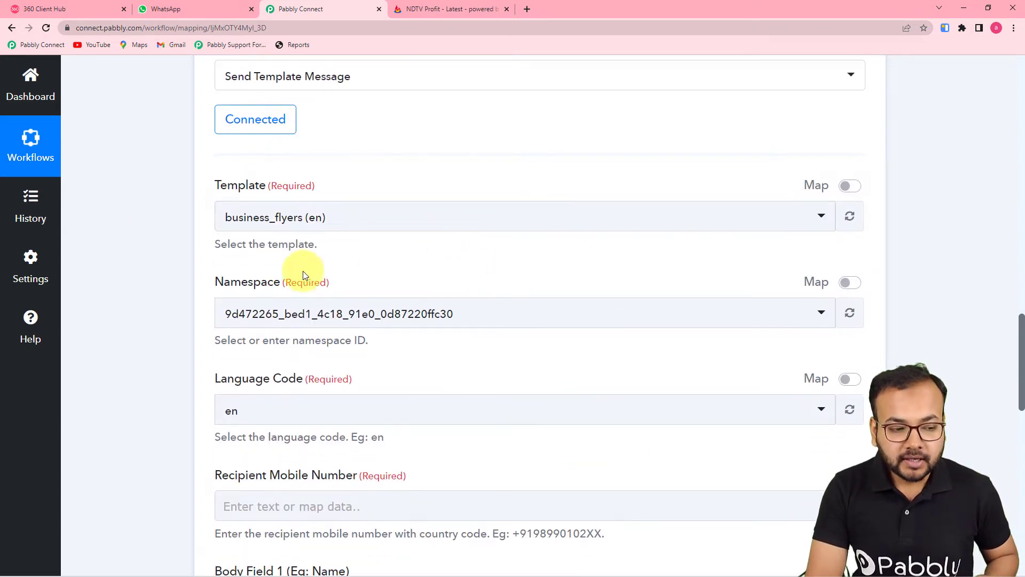
pyautogui.scroll(-2, 180, 266)
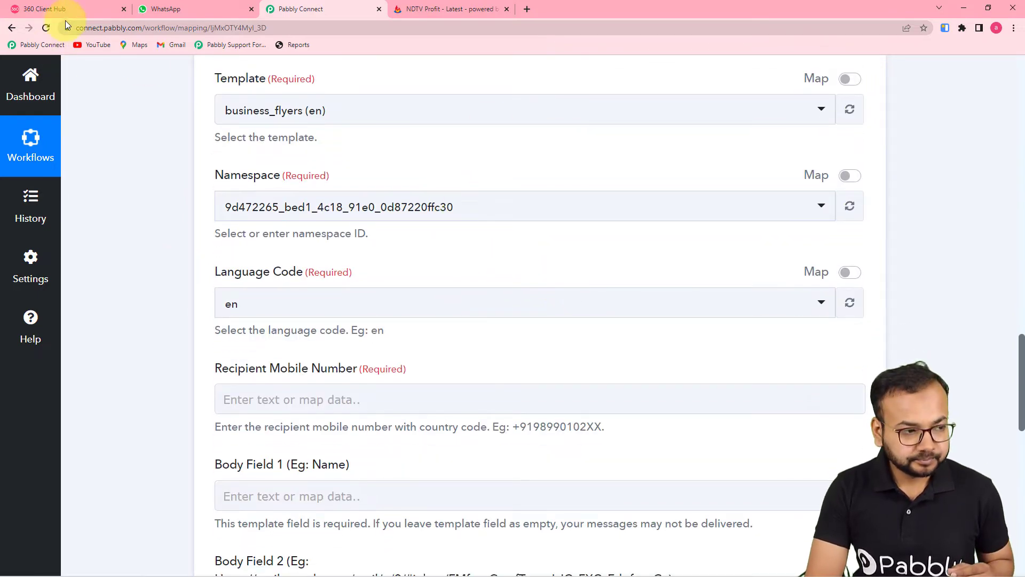
pyautogui.click(80, 9)
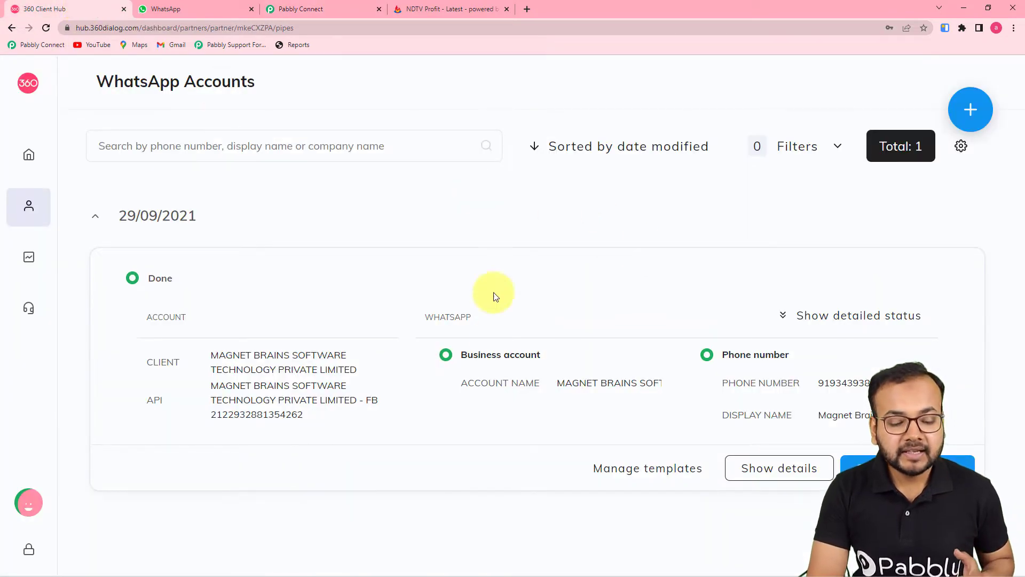
# Preview the WhatsApp account's app_up_custm template, with body placeholders {{1}} to {{4}}, then close it
pyautogui.click(616, 479)
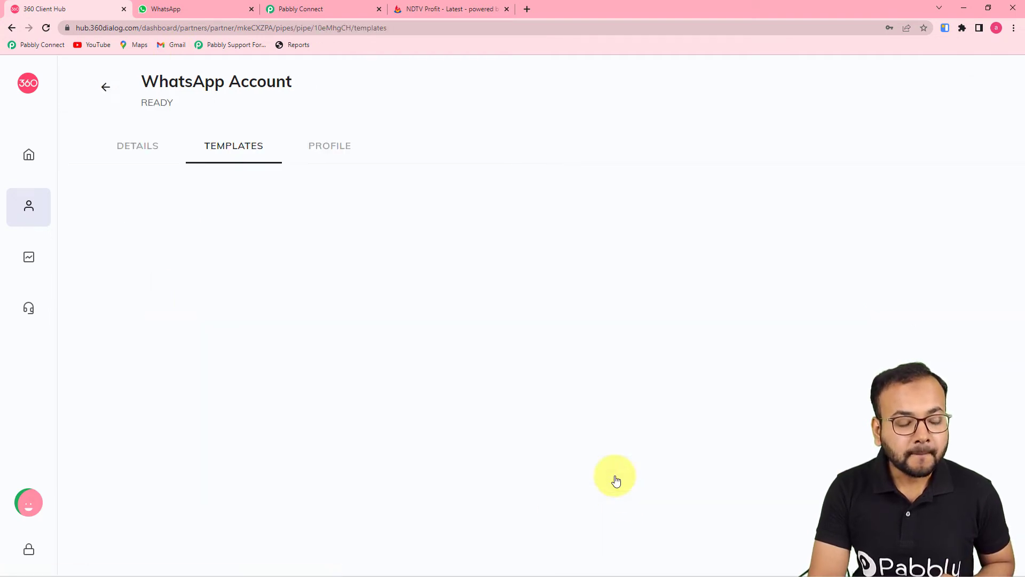
pyautogui.scroll(-3, 595, 309)
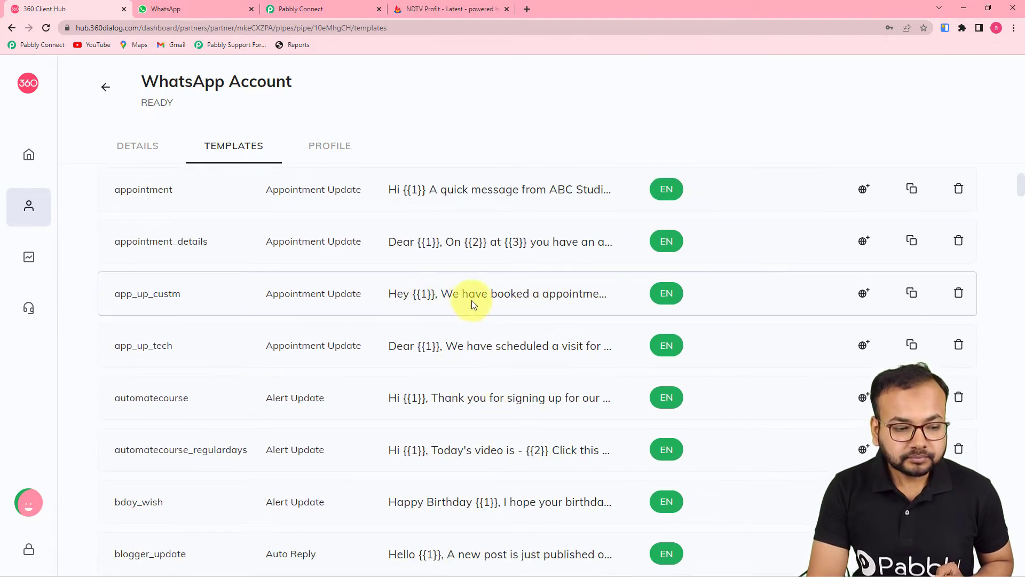
pyautogui.click(484, 297)
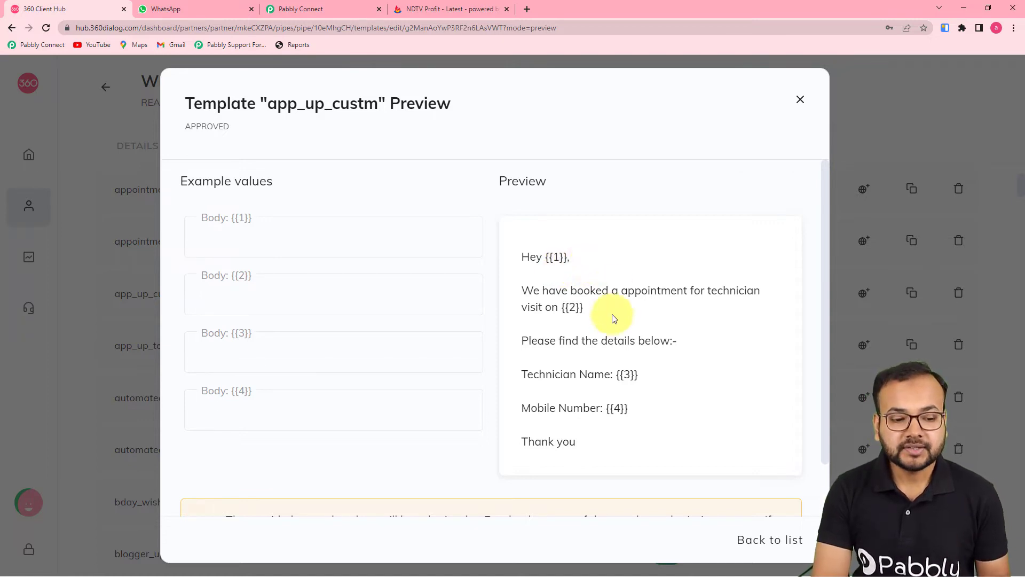
pyautogui.click(799, 101)
pyautogui.click(894, 204)
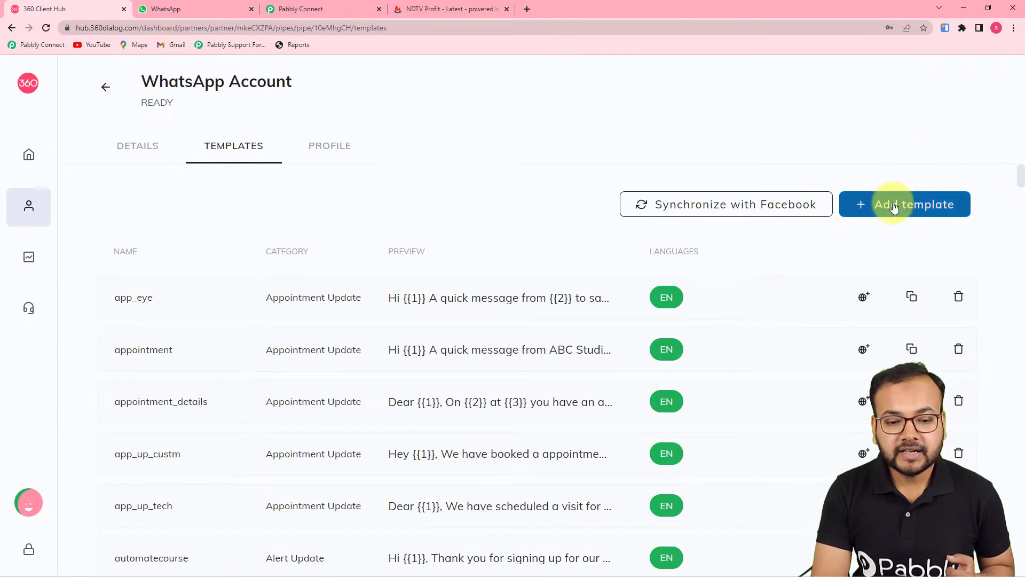
pyautogui.click(190, 173)
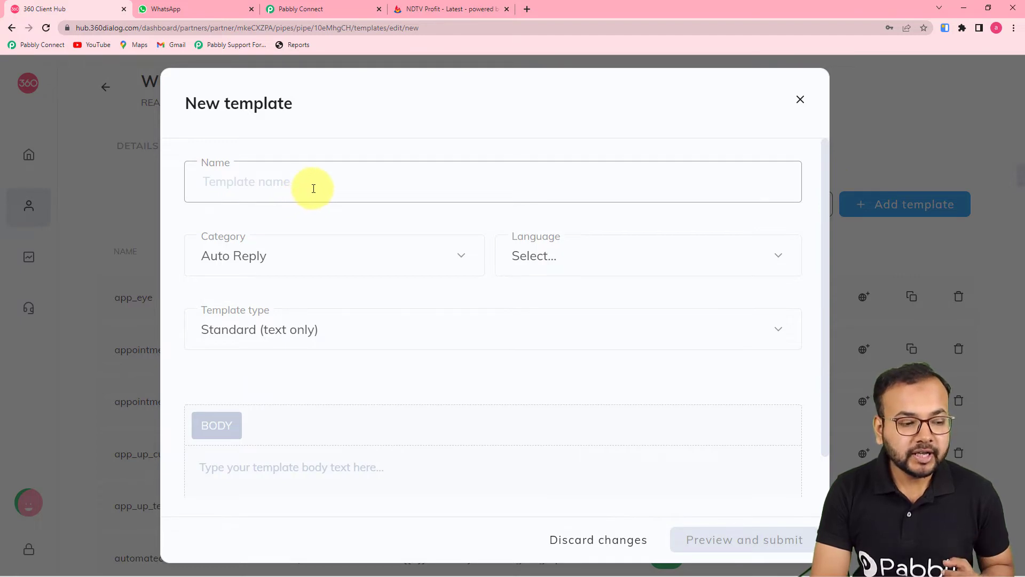
pyautogui.click(284, 258)
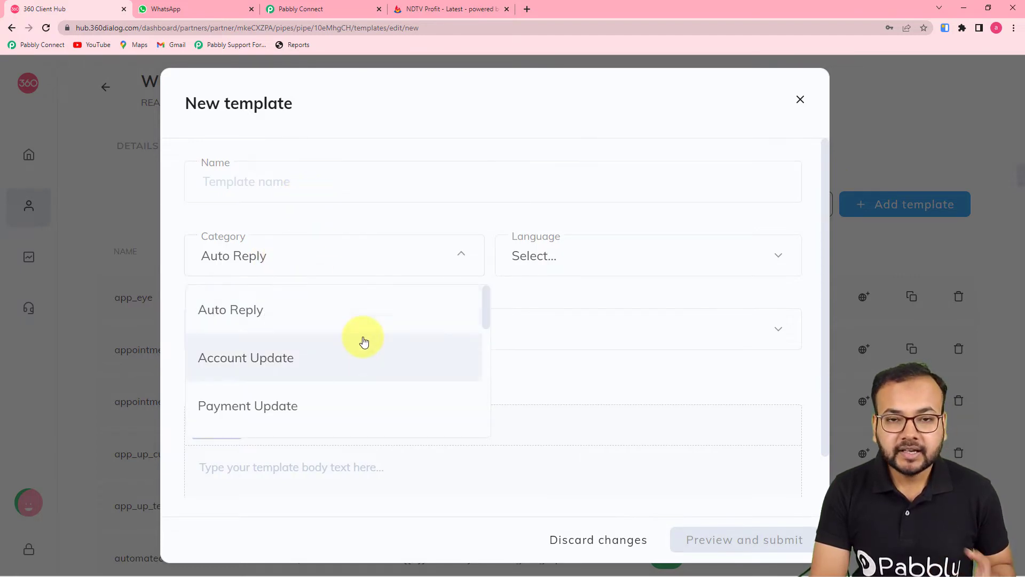
pyautogui.scroll(-8, 364, 341)
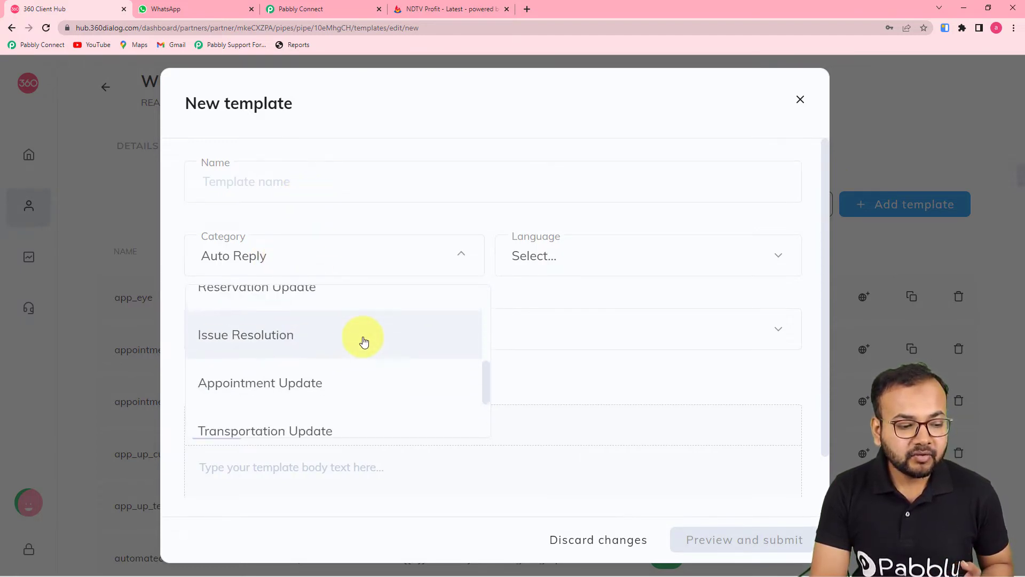
pyautogui.click(590, 253)
pyautogui.scroll(-2, 556, 393)
pyautogui.scroll(-1, 556, 393)
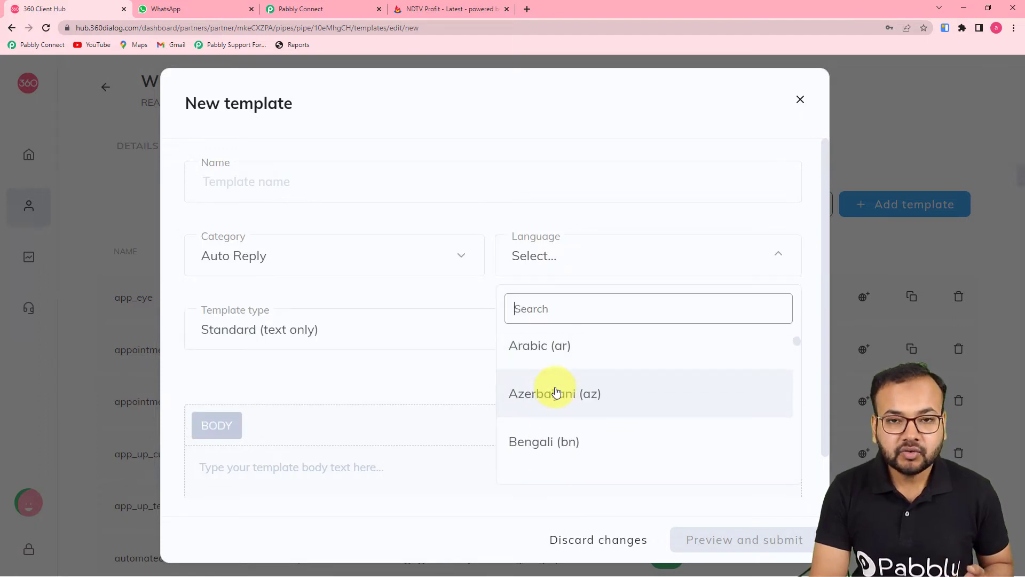
pyautogui.click(303, 376)
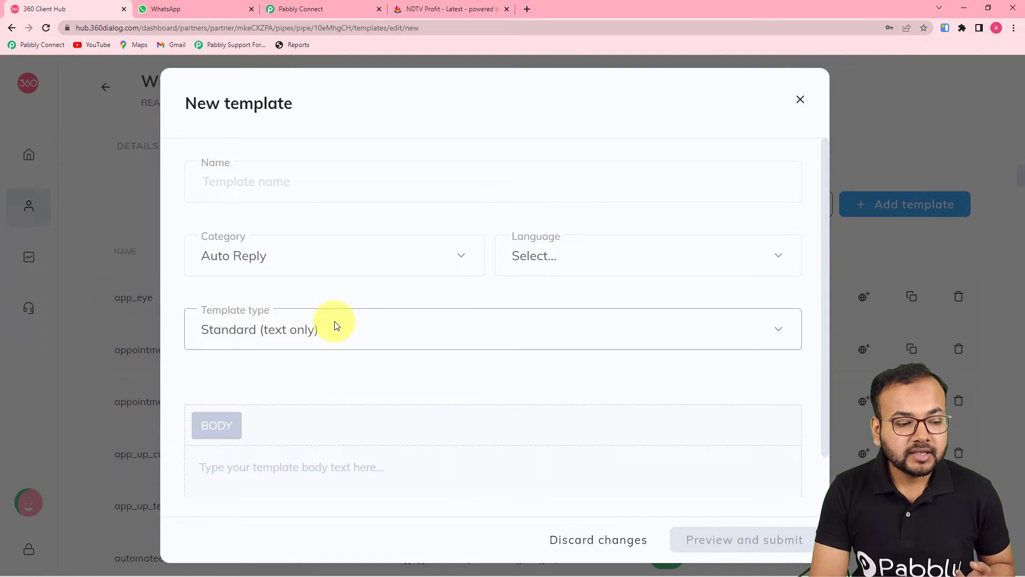
pyautogui.click(336, 325)
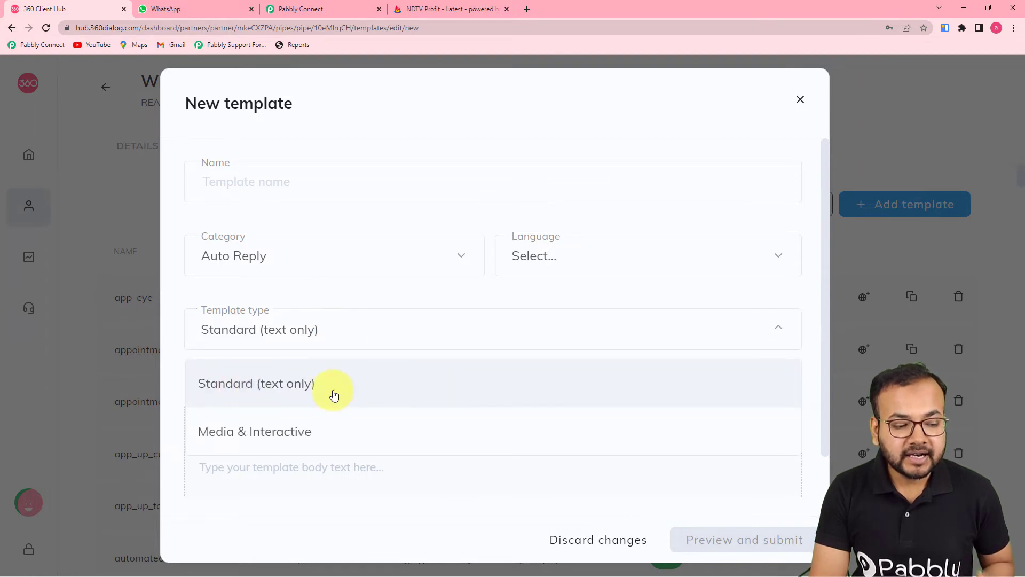
pyautogui.click(366, 326)
pyautogui.scroll(-1, 341, 353)
pyautogui.click(303, 417)
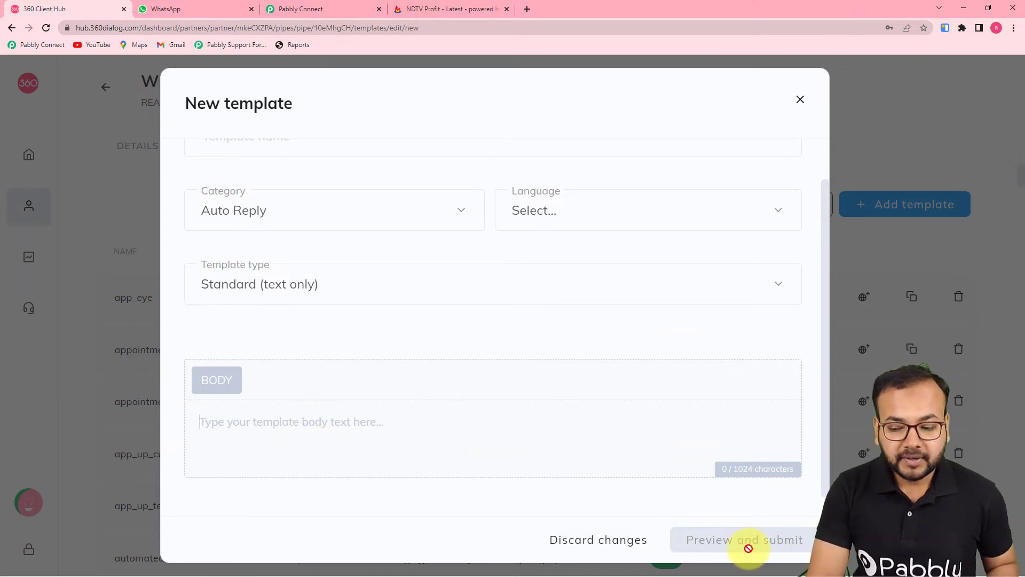
# Discard the New template form and scroll the WhatsApp account's templates list
pyautogui.click(800, 100)
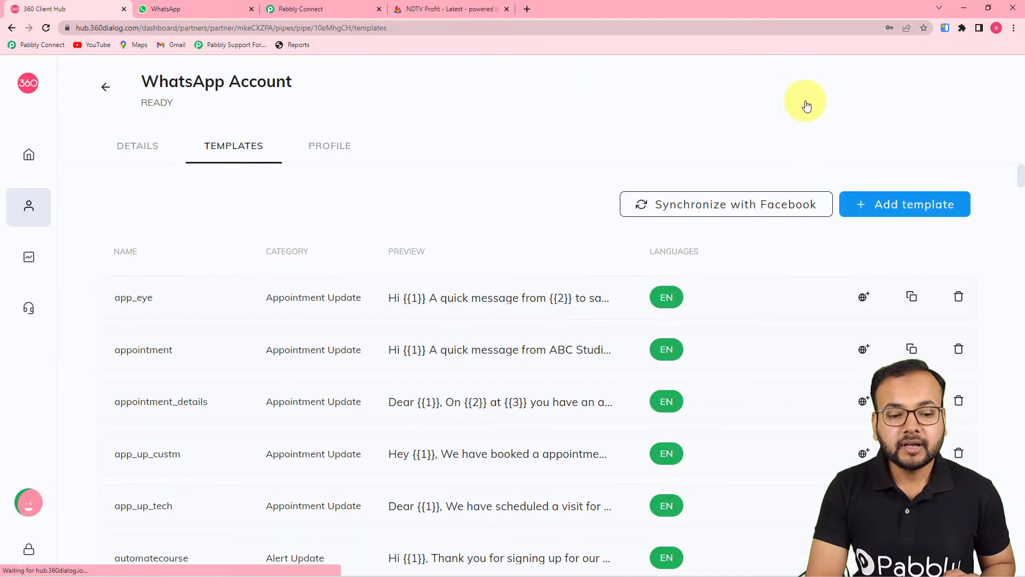
pyautogui.scroll(-2, 692, 310)
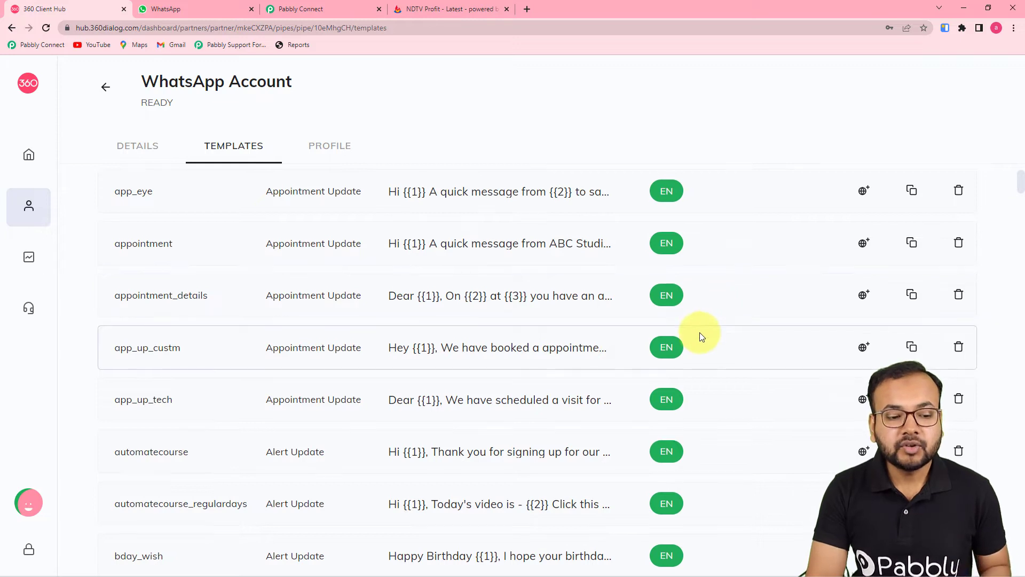
pyautogui.scroll(2, 715, 309)
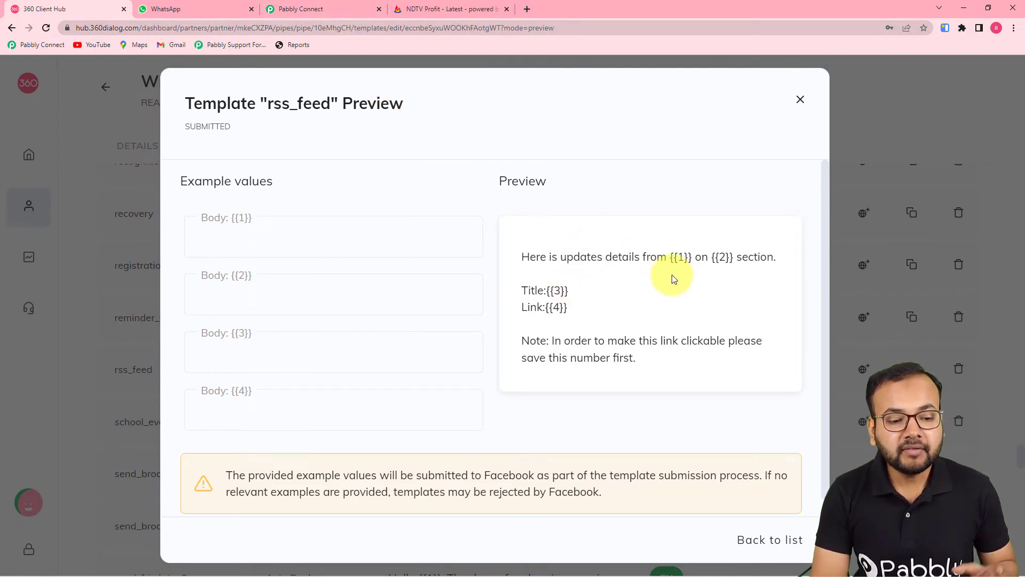
# Search 'rss' in the Template dropdown and select rss_feed (en) for the WhatsApp action
pyautogui.click(328, 9)
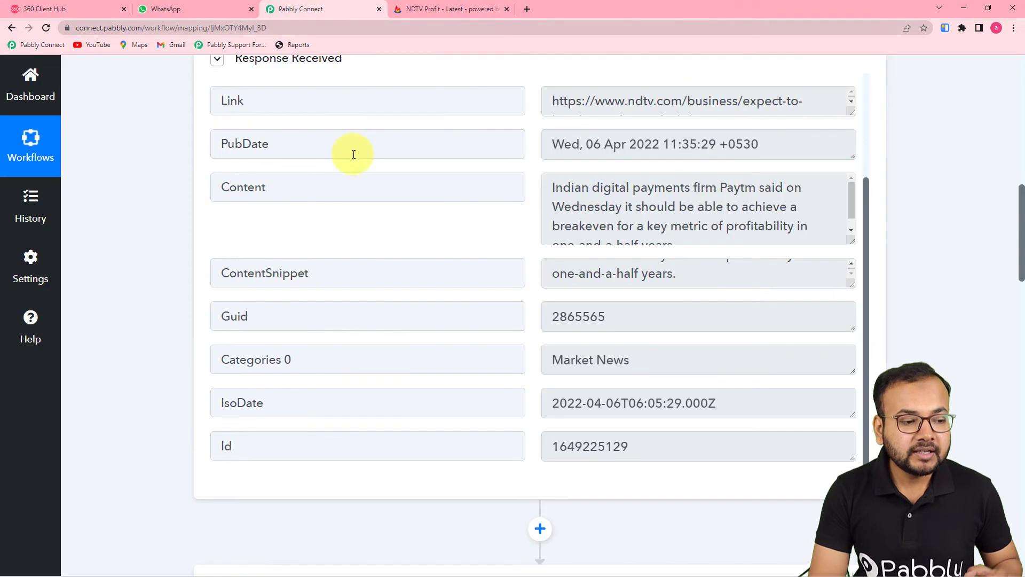
pyautogui.scroll(-8, 376, 251)
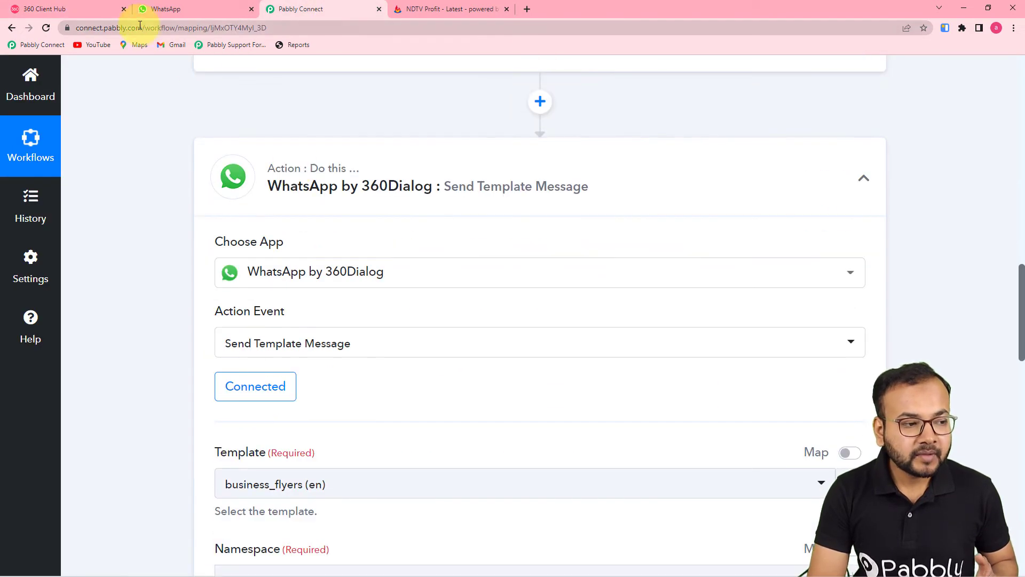
pyautogui.click(103, 9)
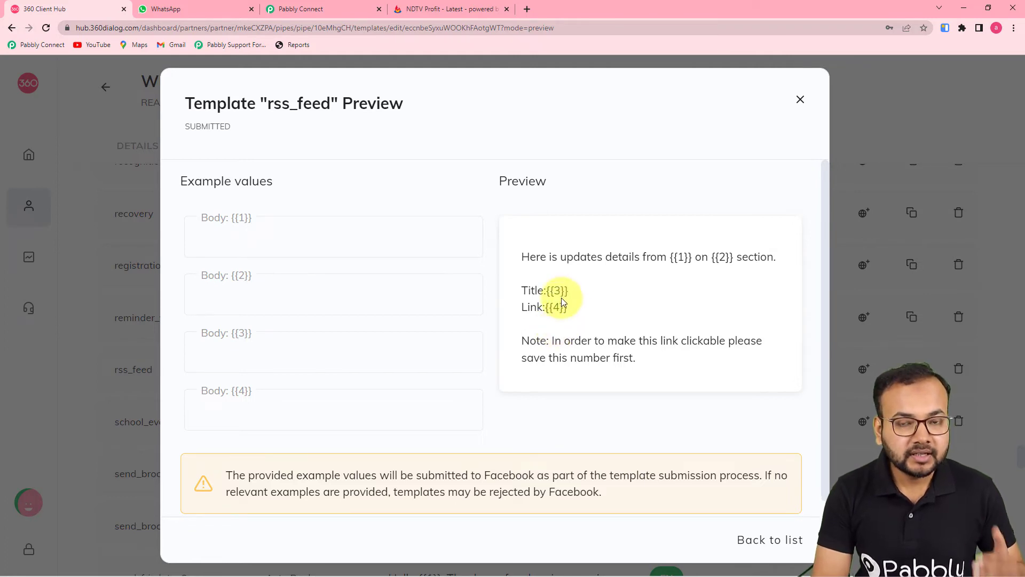
pyautogui.click(306, 16)
pyautogui.scroll(-5, 389, 245)
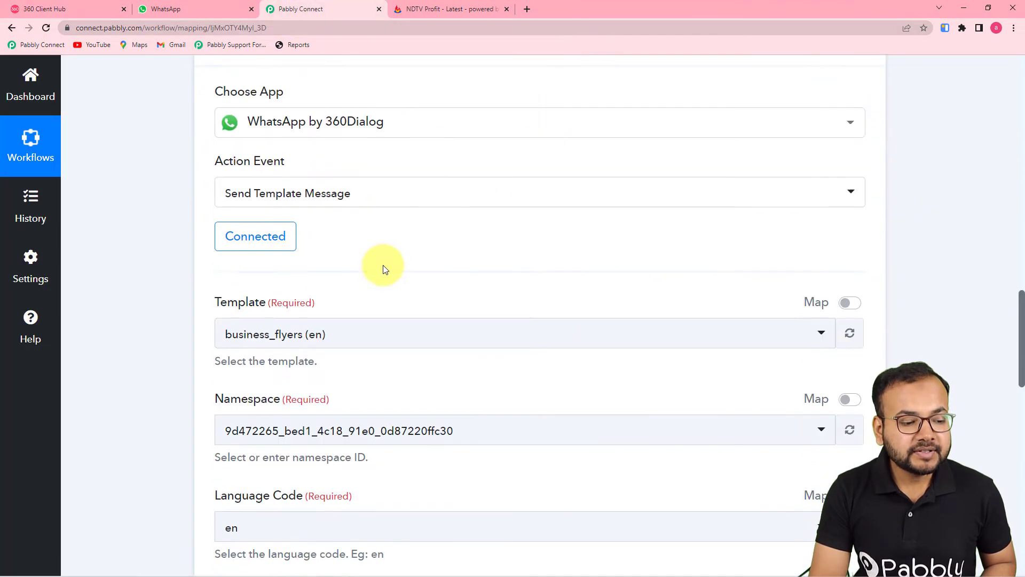
pyautogui.click(384, 227)
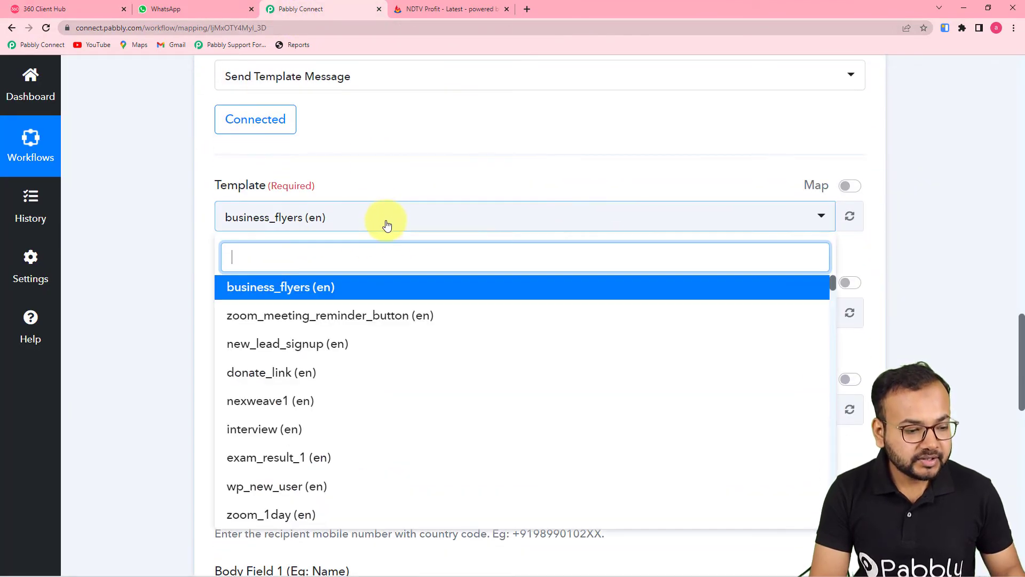
pyautogui.write('rss')
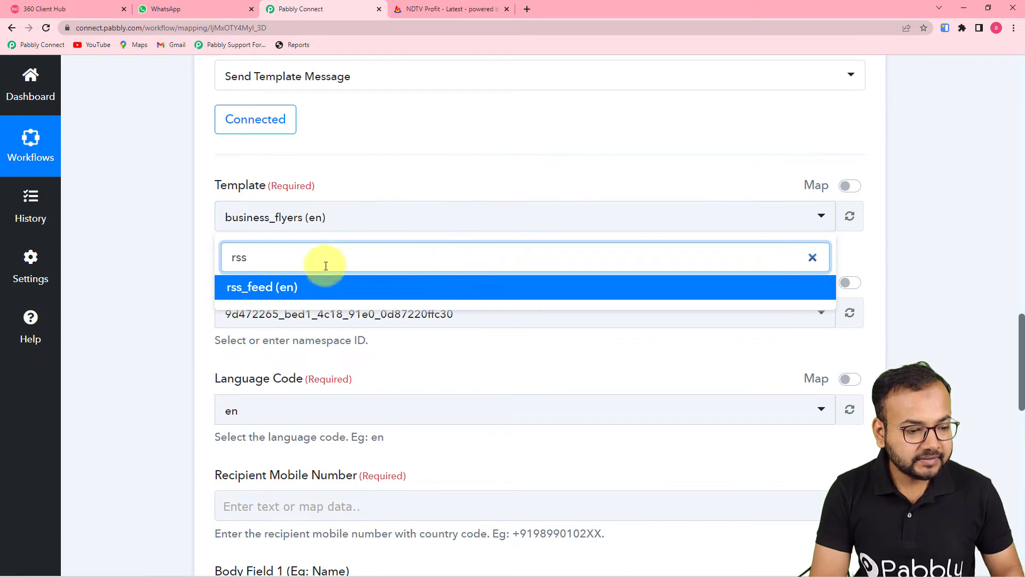
pyautogui.click(306, 288)
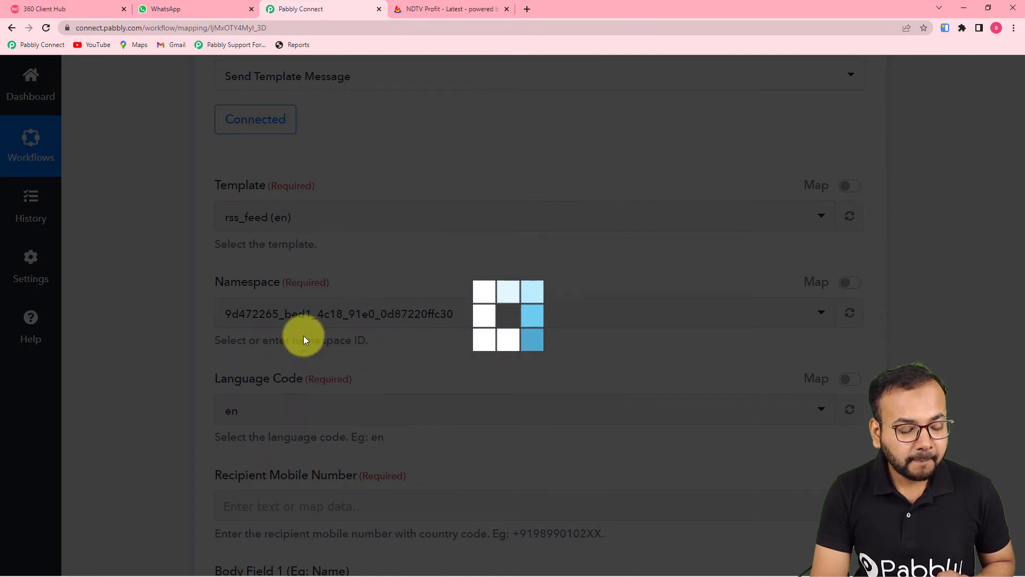
pyautogui.scroll(-3, 303, 336)
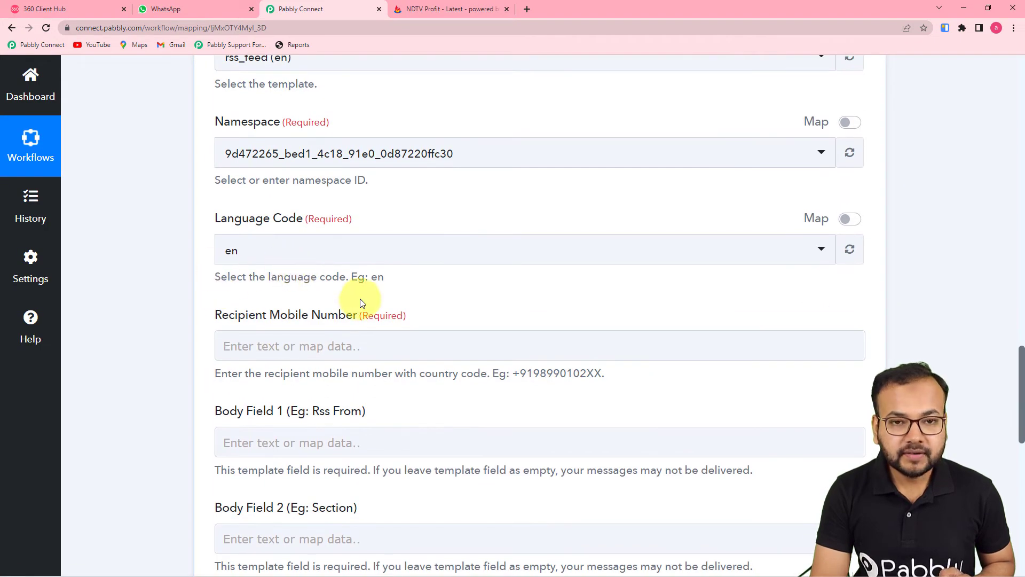
# Enter the recipient's mobile number, including country code, in the WhatsApp action
pyautogui.scroll(-2, 366, 302)
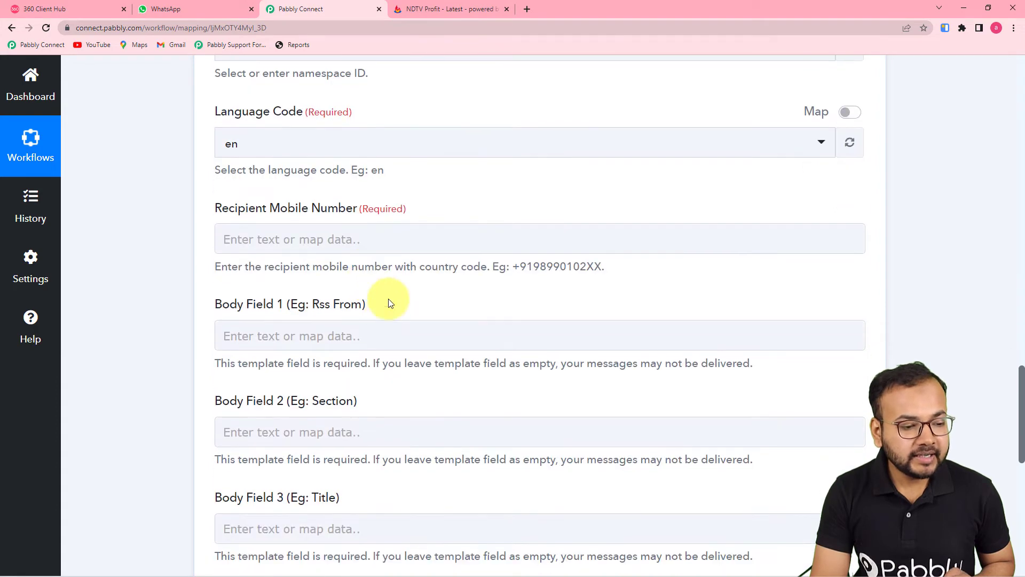
pyautogui.click(364, 239)
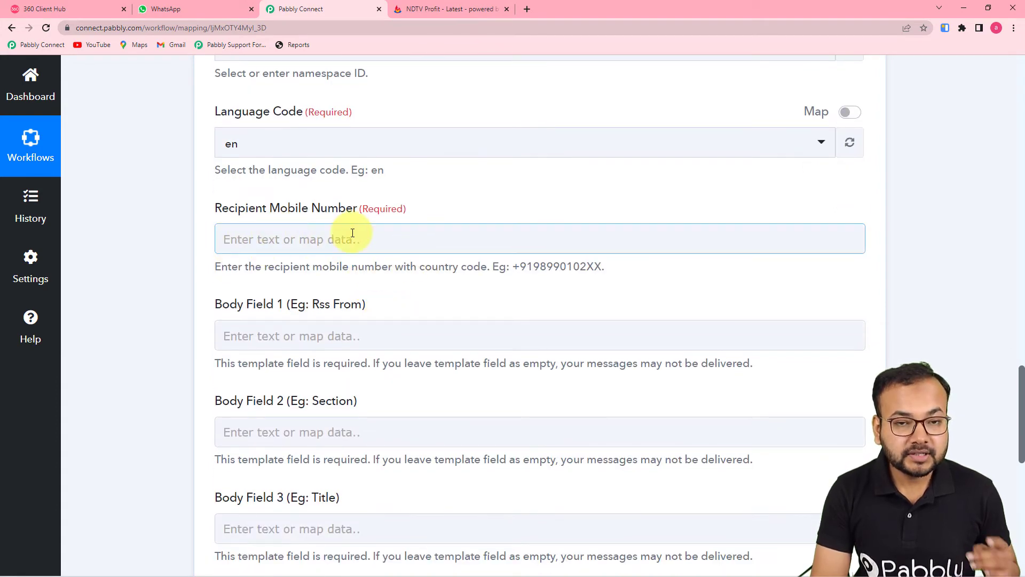
pyautogui.click(385, 231)
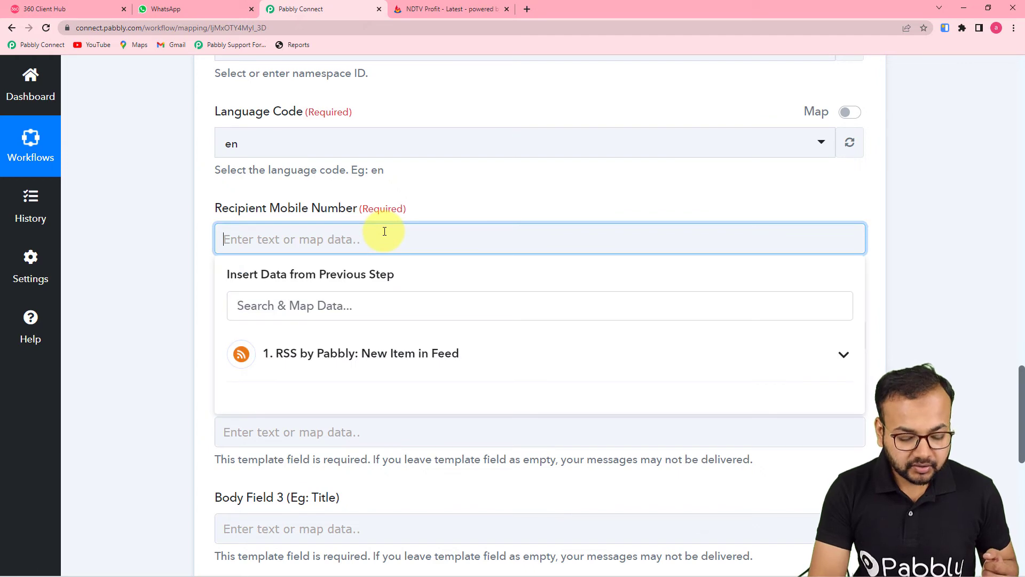
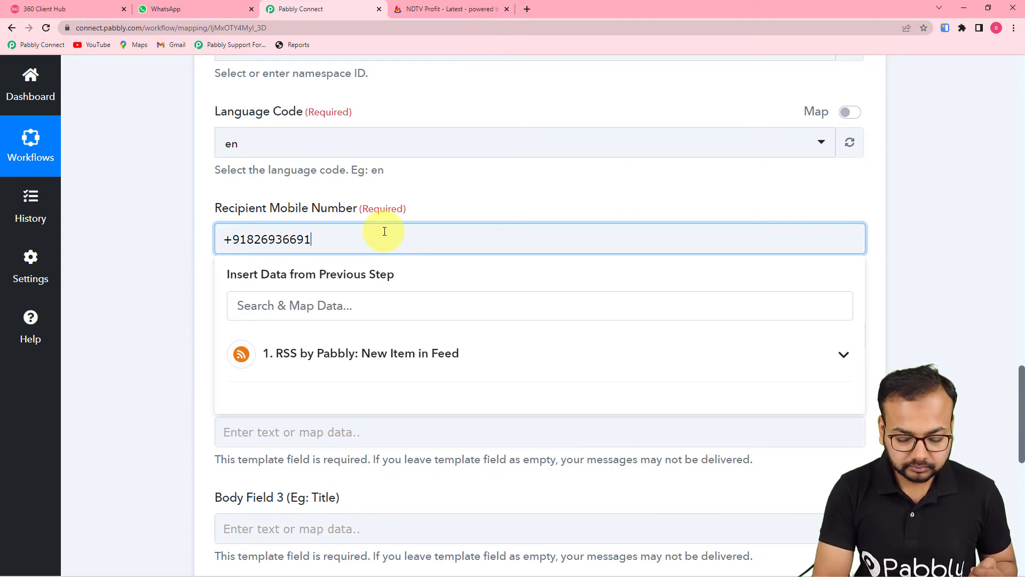
pyautogui.click(446, 190)
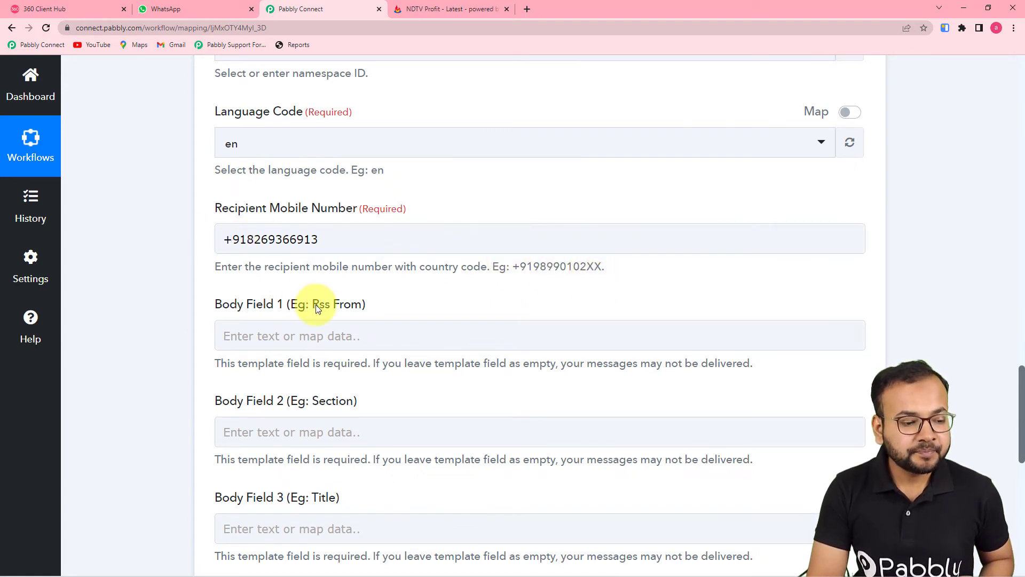
pyautogui.scroll(-3, 317, 308)
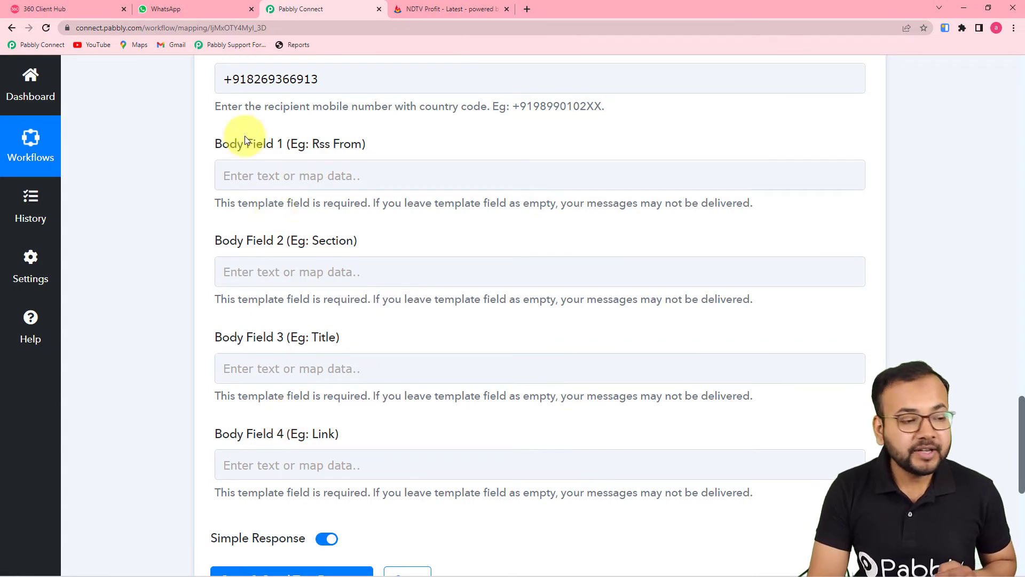
# Check the rss_feed template's four body variables in 360 Client Hub, then return to the workflow
pyautogui.click(99, 9)
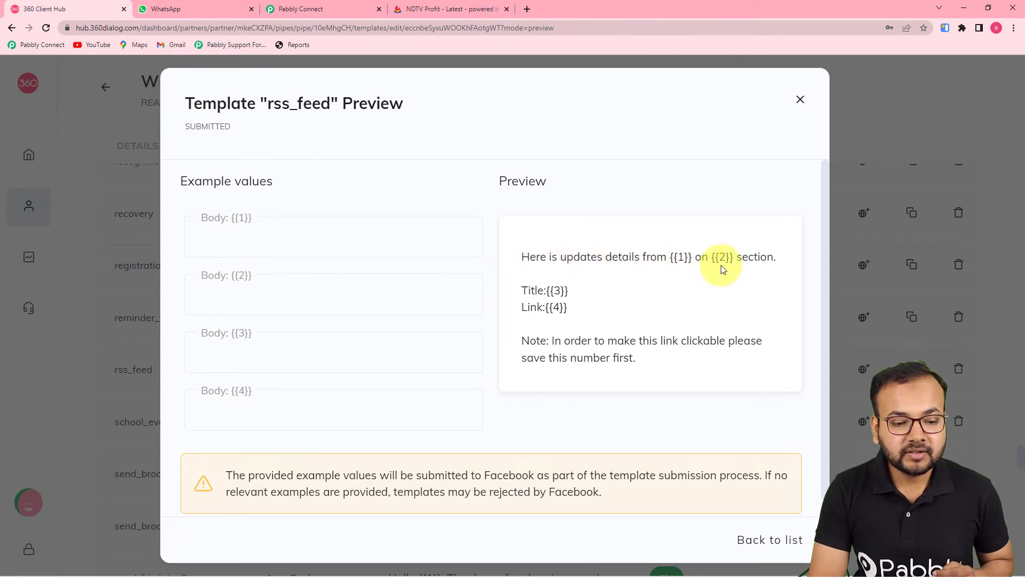
pyautogui.click(348, 7)
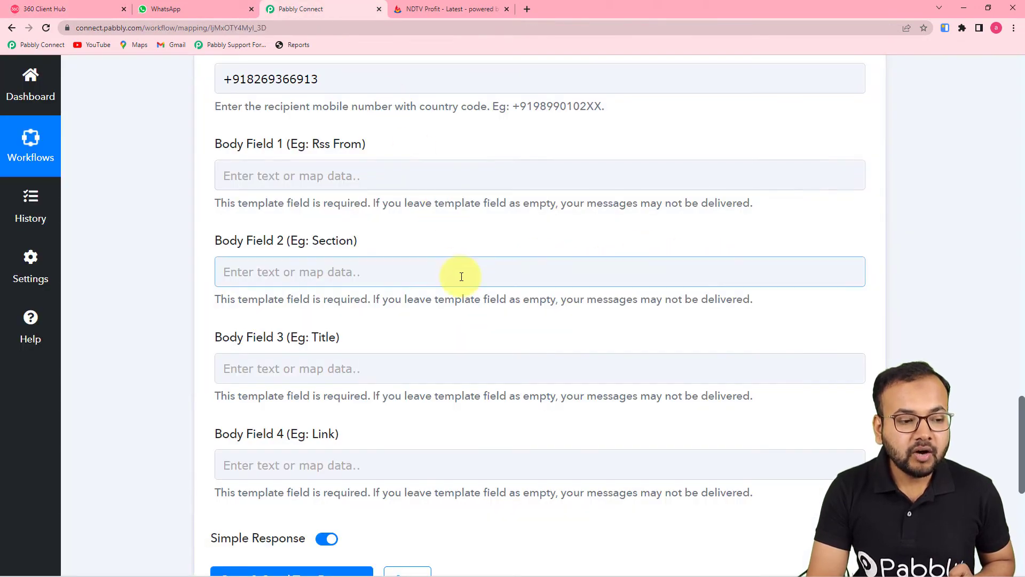
pyautogui.scroll(12, 491, 333)
pyautogui.scroll(8, 699, 487)
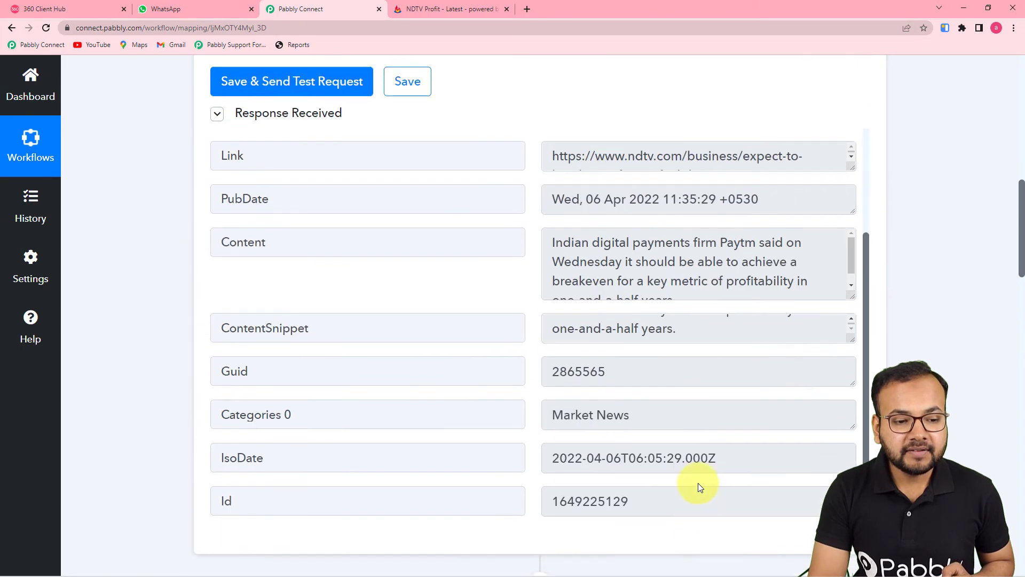
pyautogui.scroll(1, 697, 483)
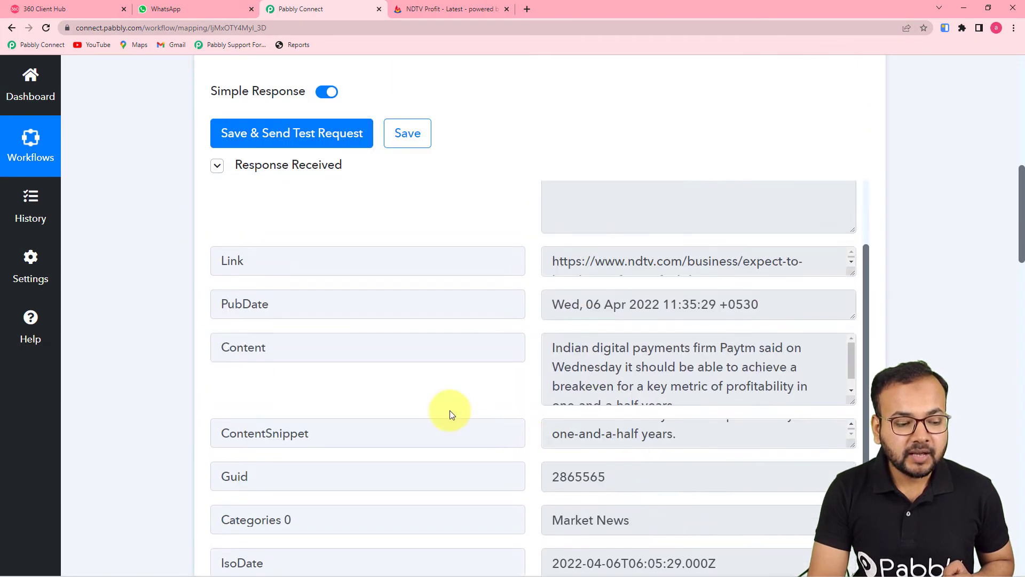
pyautogui.scroll(-2, 443, 412)
pyautogui.scroll(-20, 140, 415)
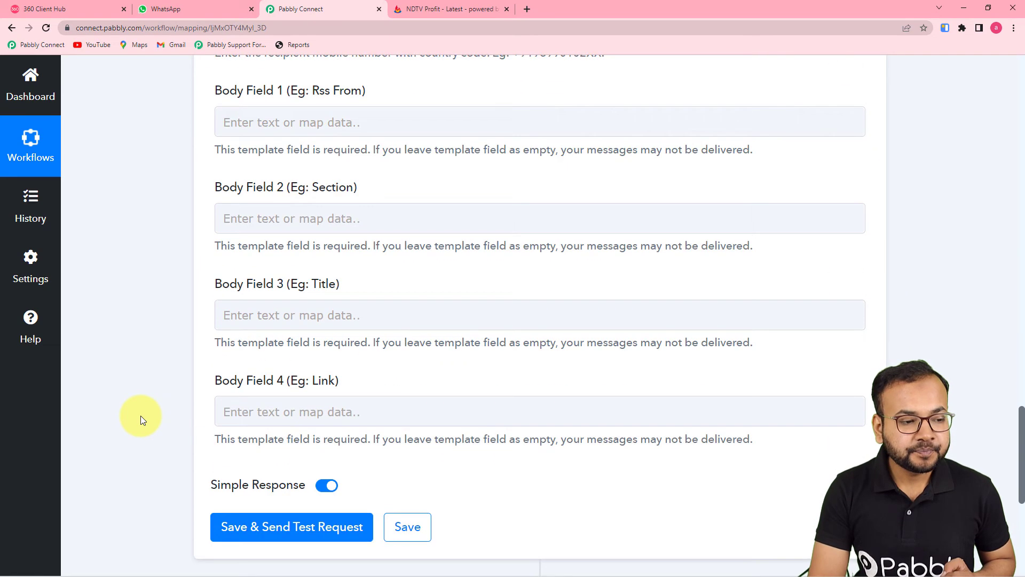
pyautogui.scroll(4, 140, 415)
# Map the RSS item's 'Categories 0 : Market News' value into Body Field 1
pyautogui.click(304, 336)
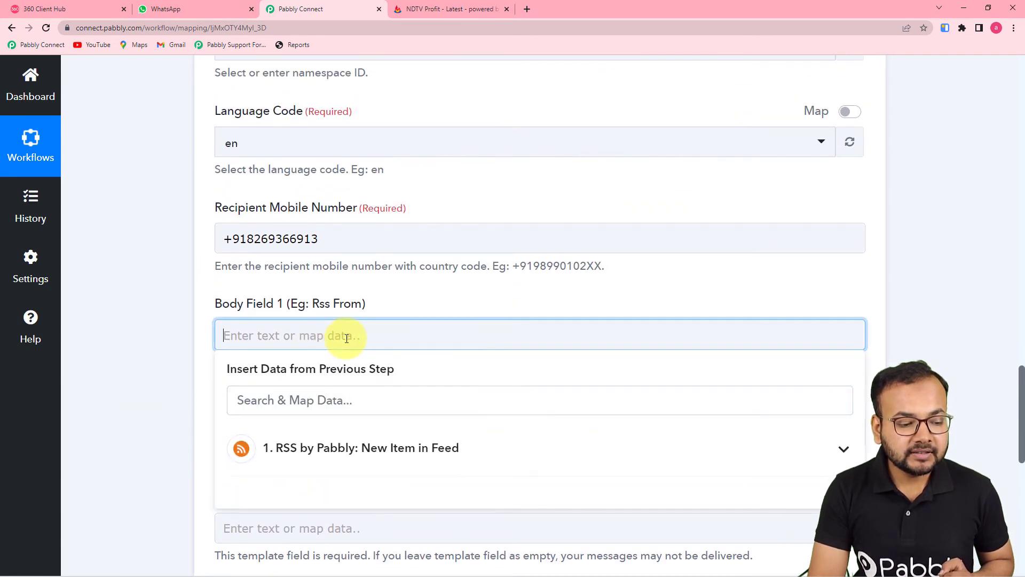
pyautogui.scroll(-3, 359, 334)
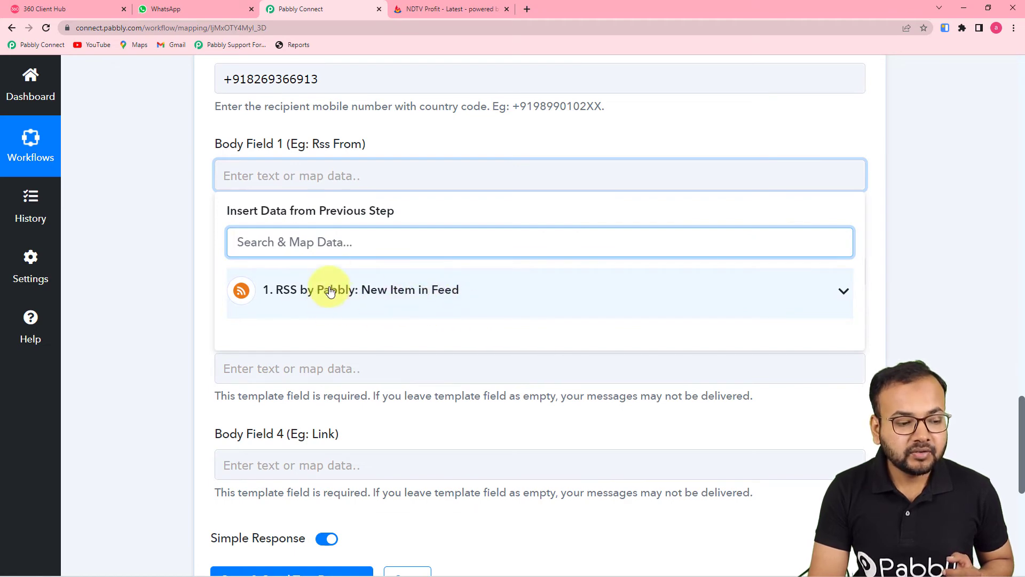
pyautogui.click(362, 292)
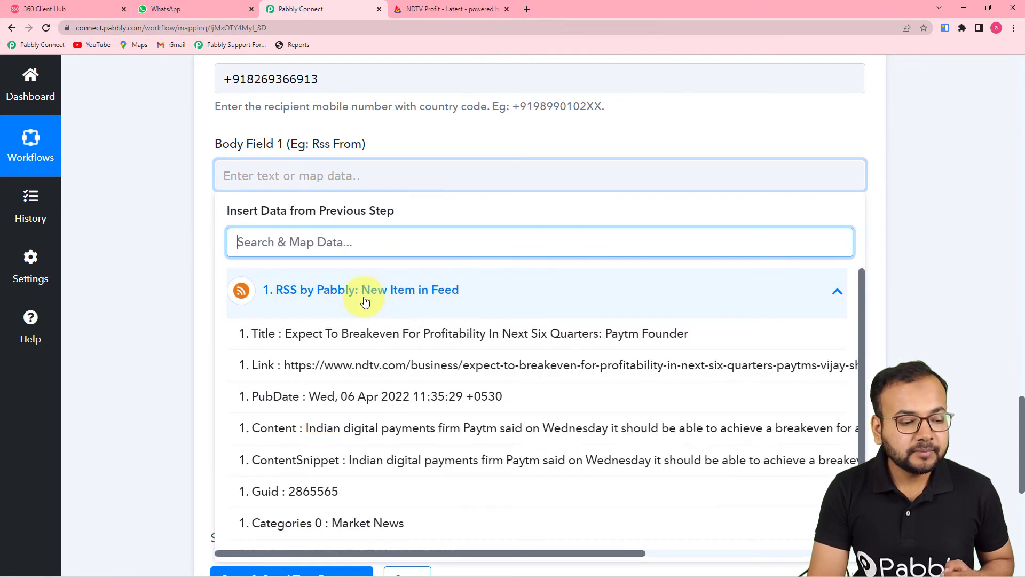
pyautogui.scroll(-1, 394, 452)
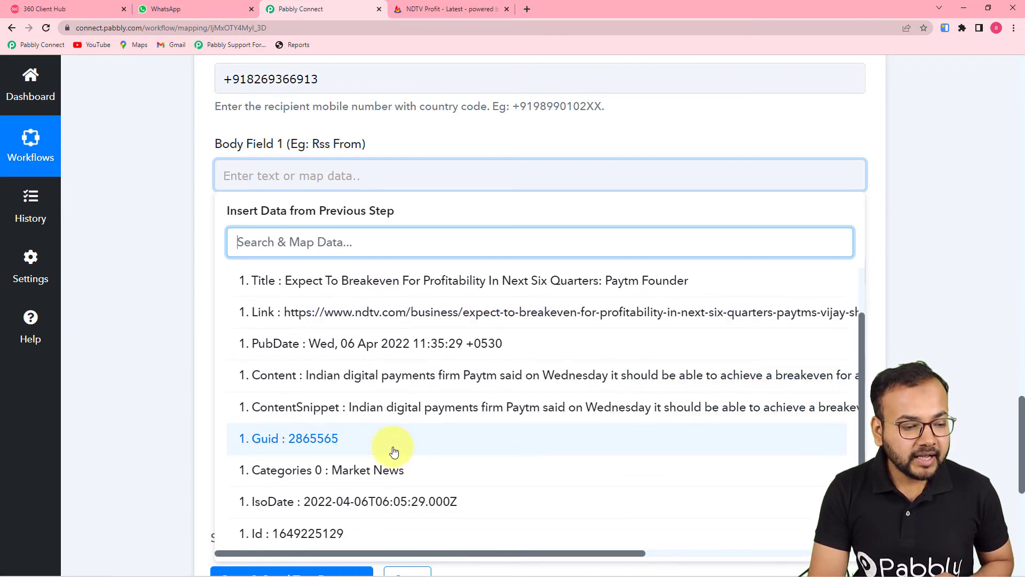
pyautogui.scroll(-2, 394, 452)
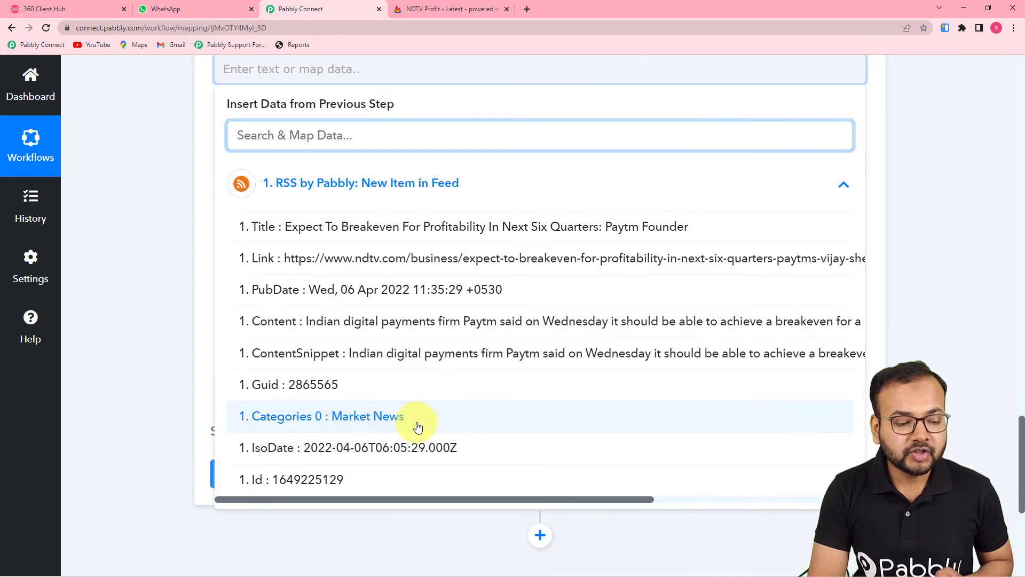
pyautogui.click(373, 419)
pyautogui.click(97, 204)
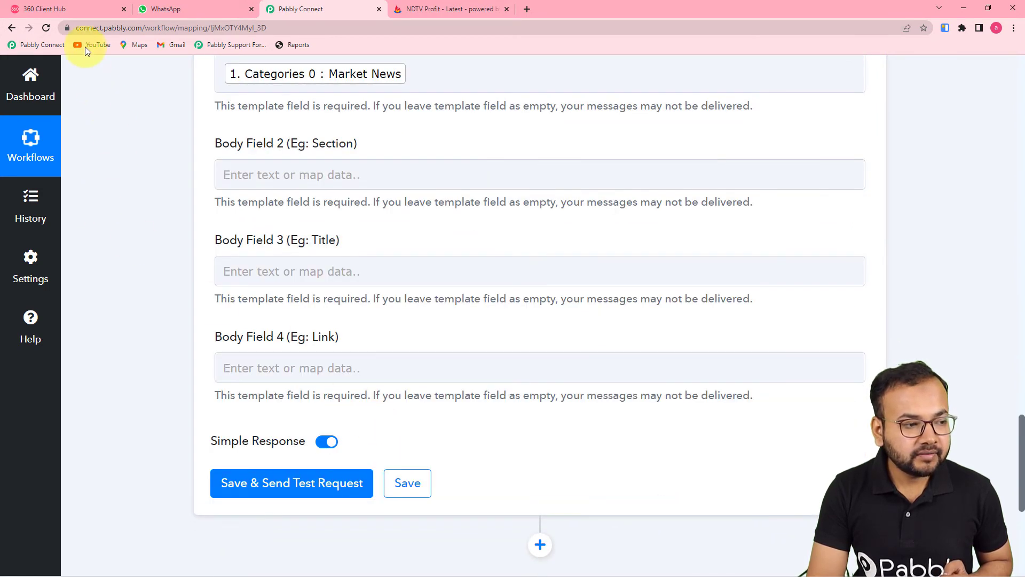
pyautogui.click(80, 8)
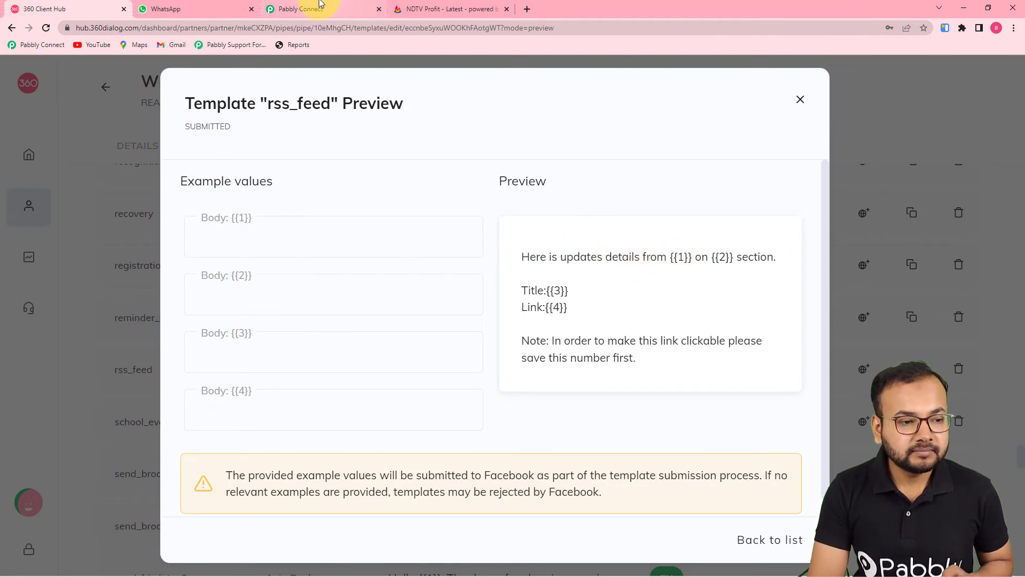
pyautogui.click(303, 8)
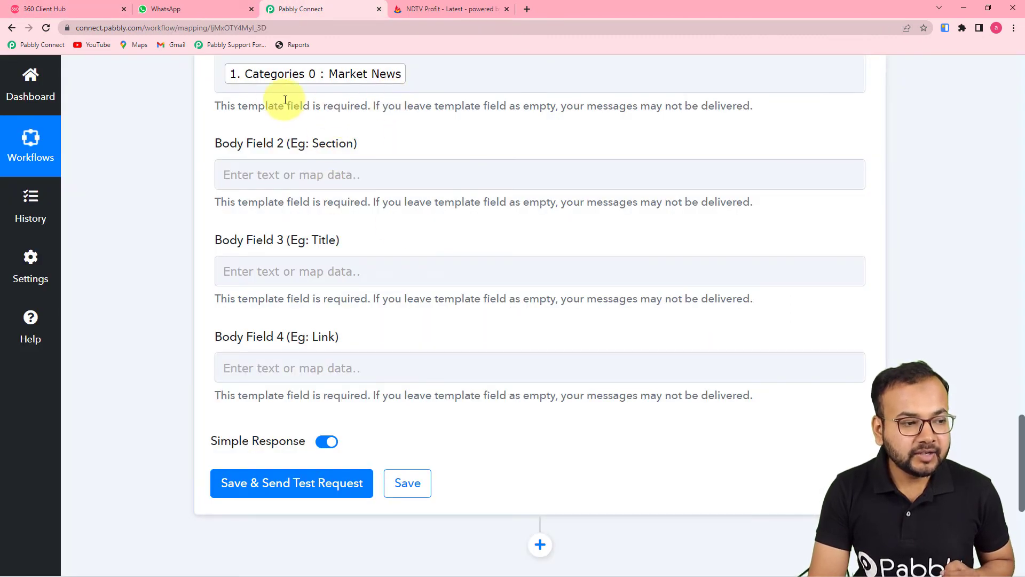
pyautogui.click(89, 10)
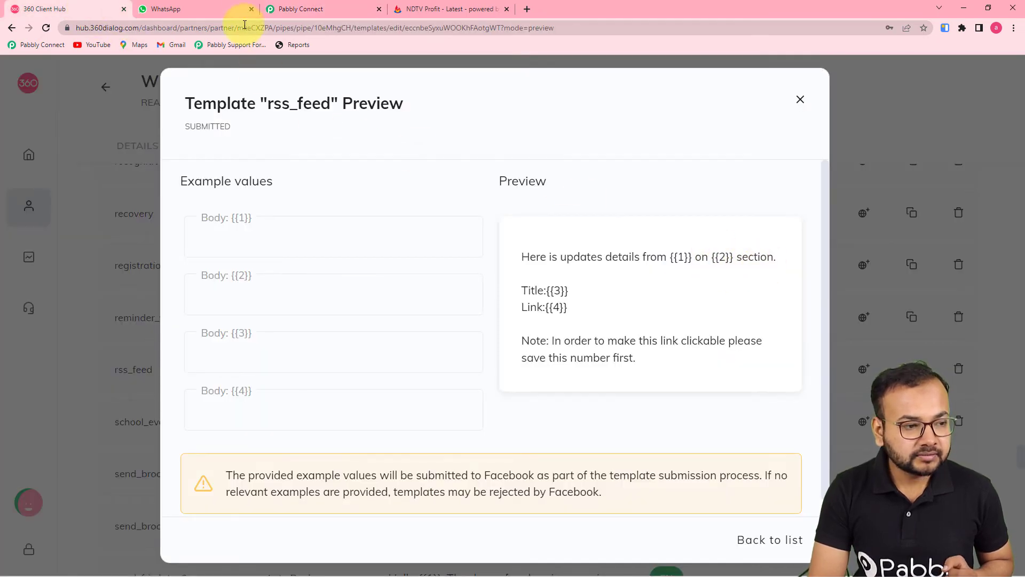
pyautogui.click(286, 10)
pyautogui.scroll(5, 385, 243)
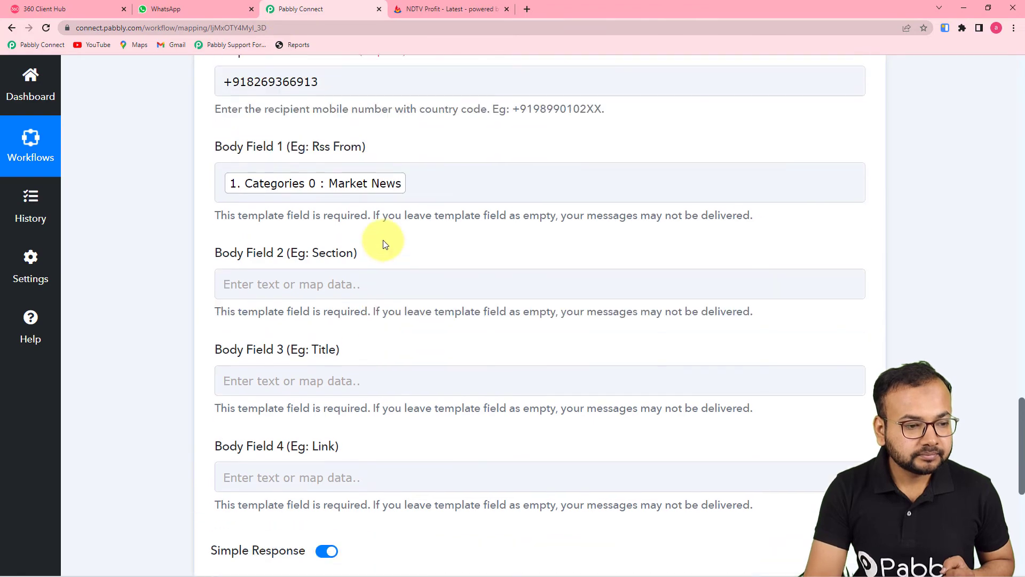
pyautogui.scroll(15, 481, 374)
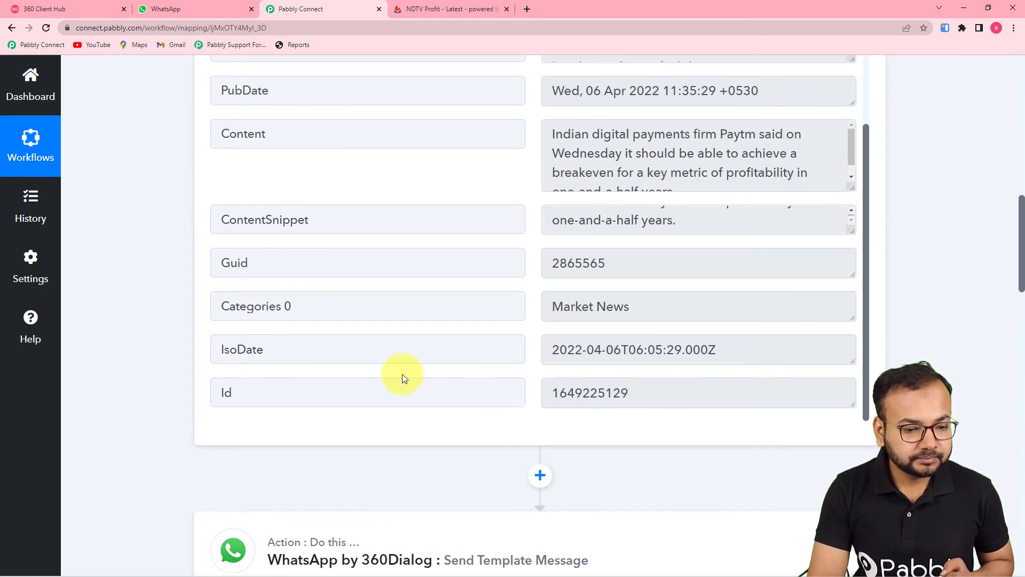
pyautogui.scroll(1, 402, 374)
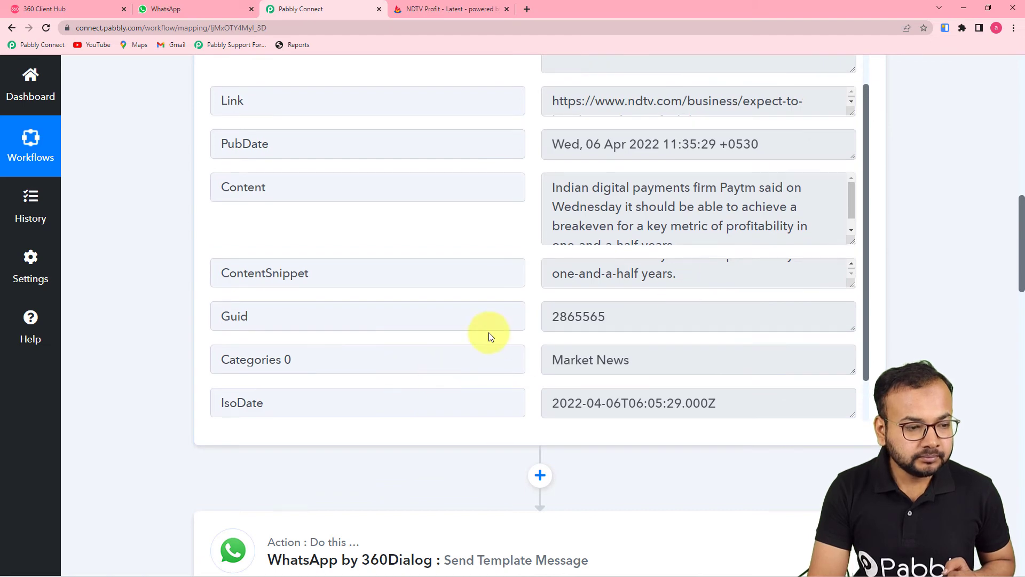
pyautogui.scroll(2, 489, 336)
pyautogui.scroll(2, 488, 335)
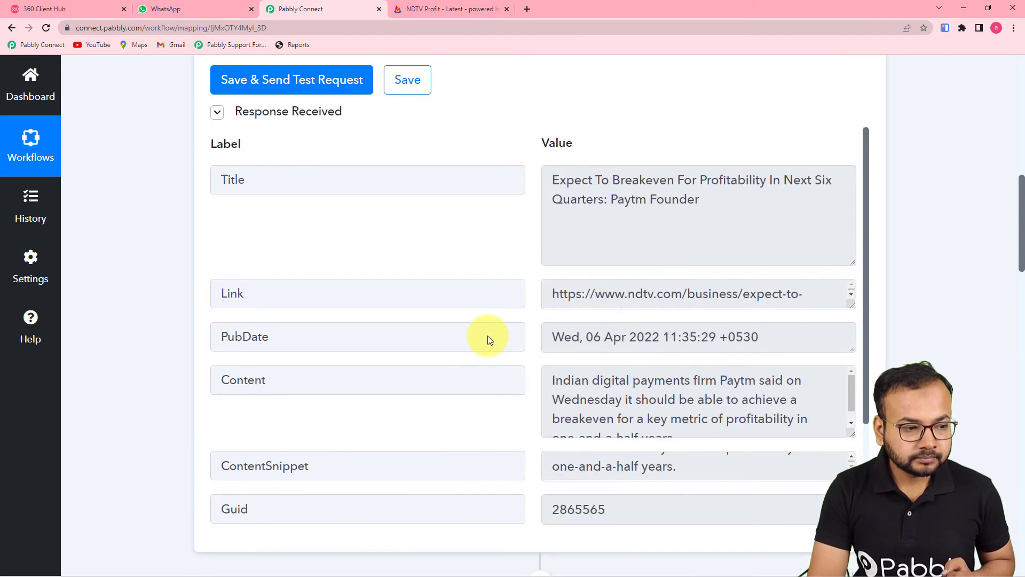
pyautogui.scroll(-3, 488, 336)
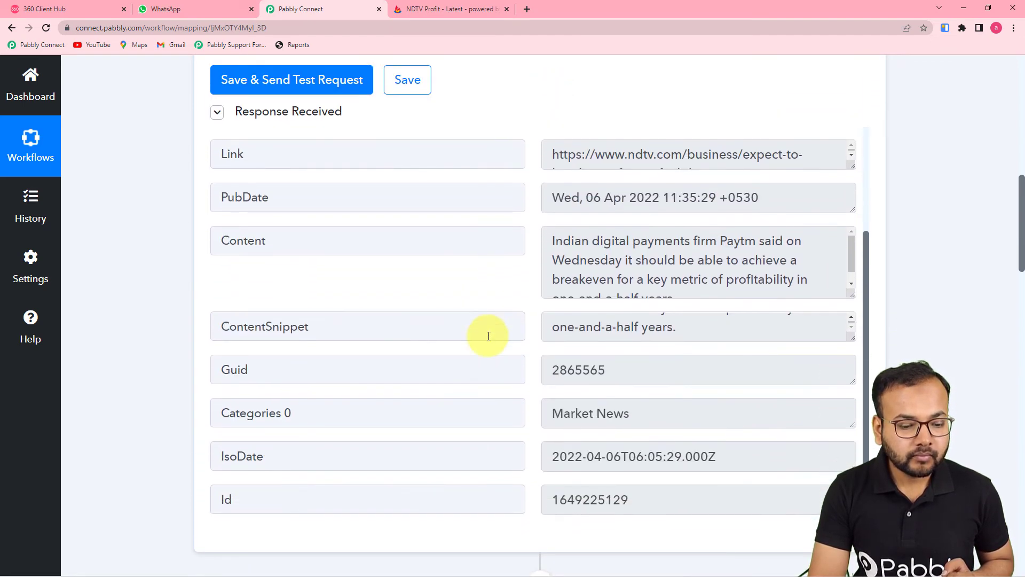
pyautogui.scroll(-15, 488, 336)
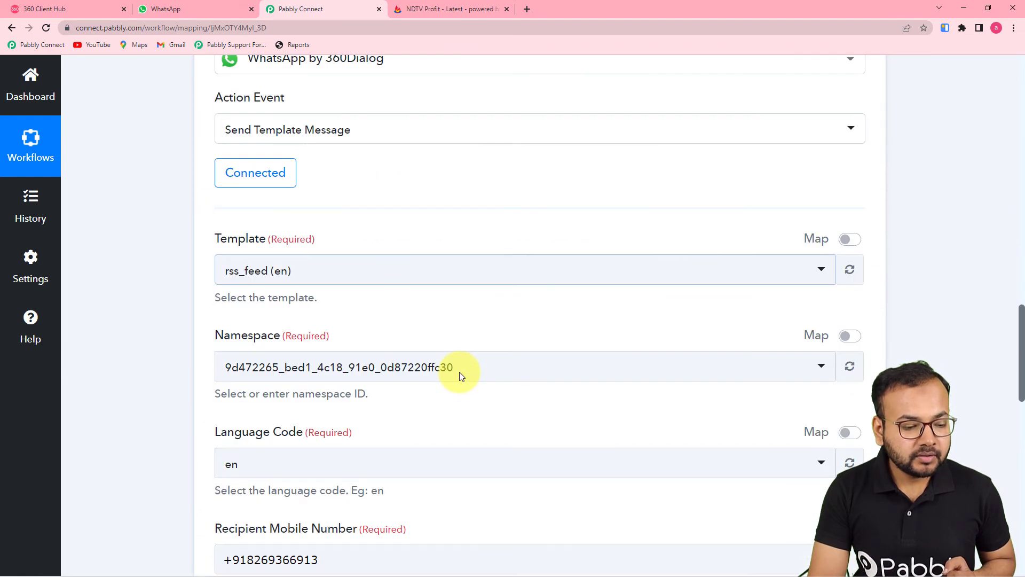
pyautogui.scroll(-6, 460, 383)
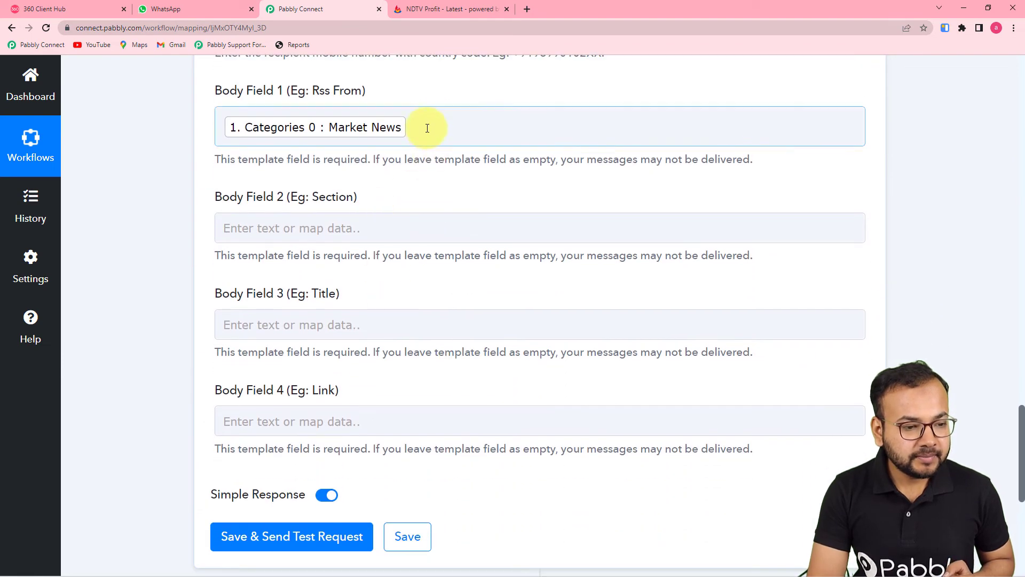
# Move the Market News category mapping to Body Field 2 and enter 'NTDV RSS Feed' in Body Field 1
pyautogui.click(427, 128)
pyautogui.press('BackSpace')
pyautogui.click(171, 201)
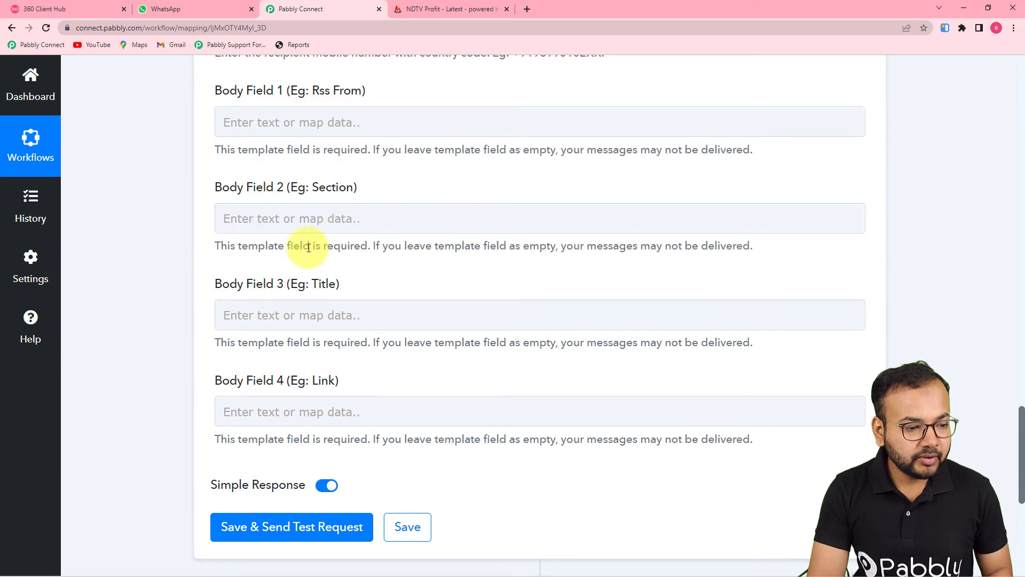
pyautogui.click(310, 226)
pyautogui.click(313, 335)
pyautogui.scroll(-2, 329, 501)
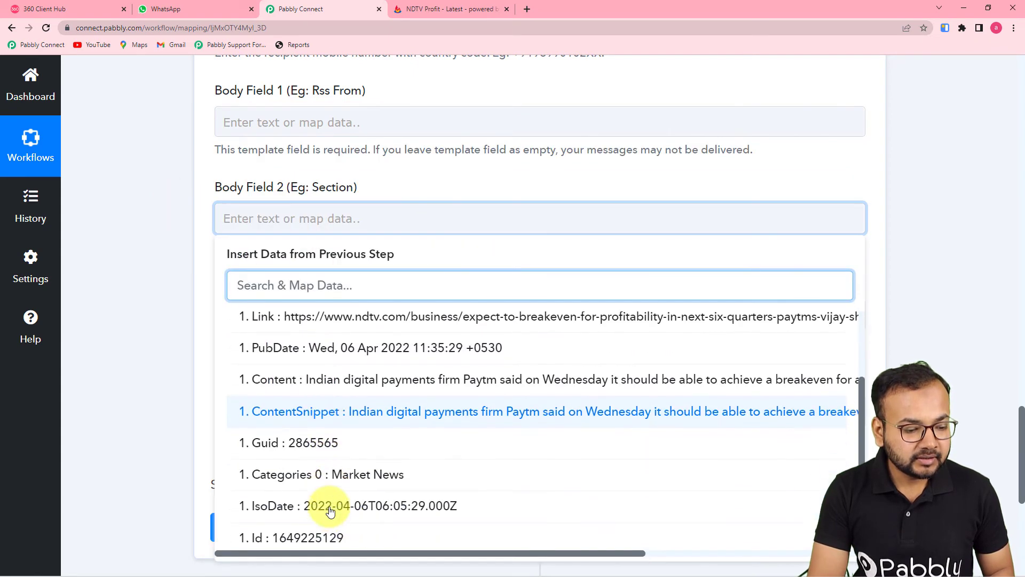
pyautogui.click(357, 481)
pyautogui.click(347, 131)
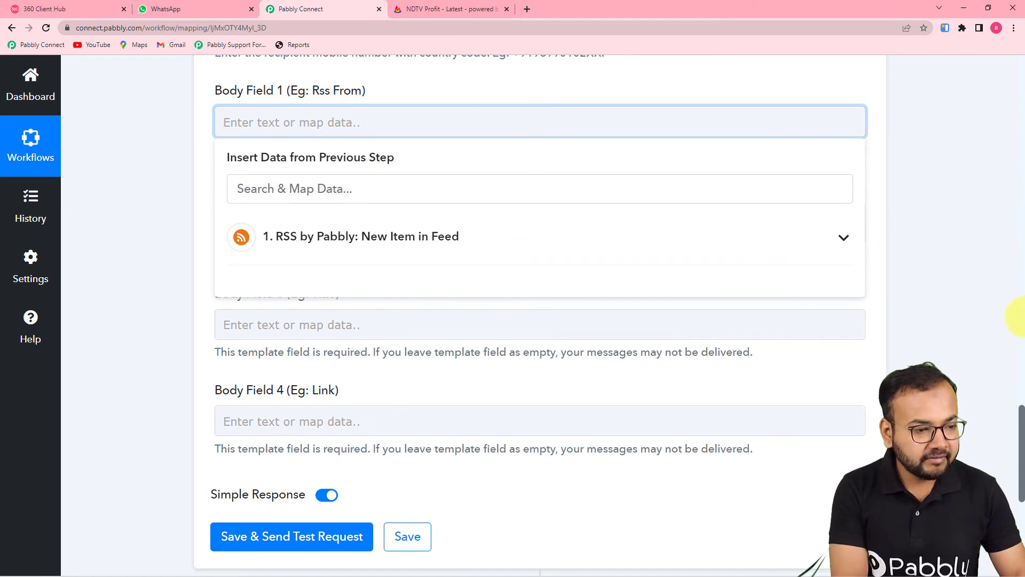
pyautogui.write('NTDV RSS Feed')
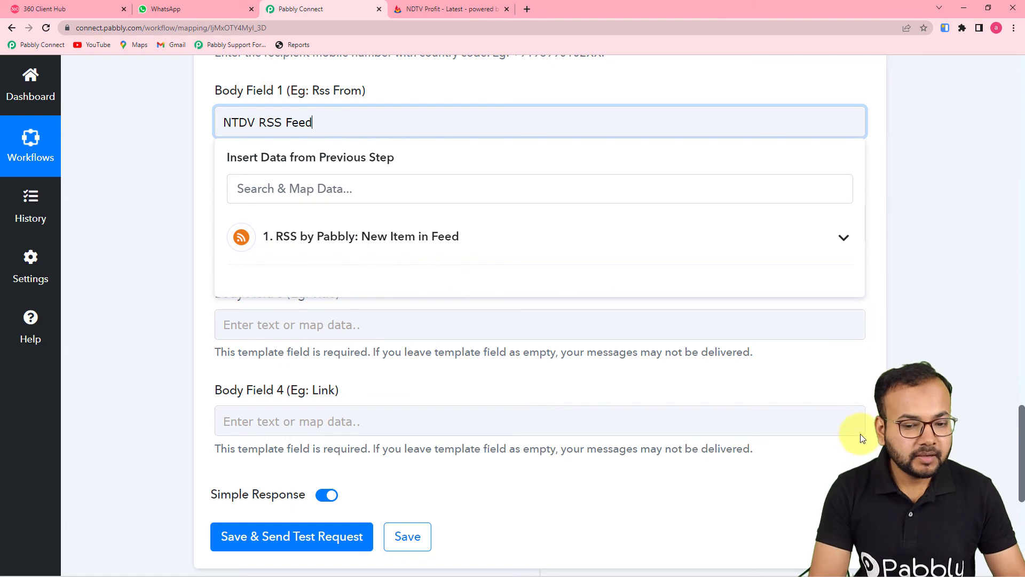
pyautogui.click(908, 292)
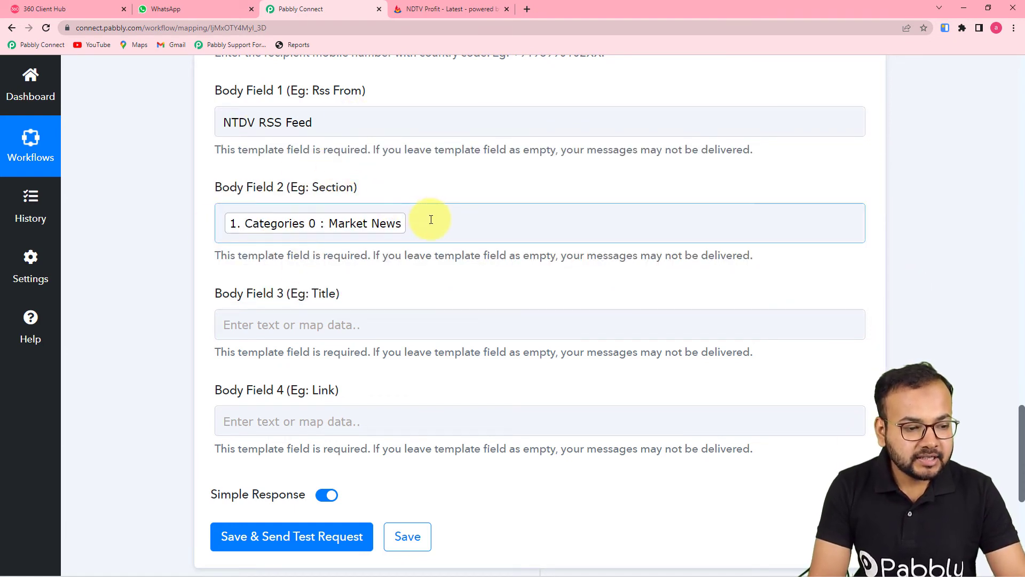
pyautogui.scroll(-2, 464, 261)
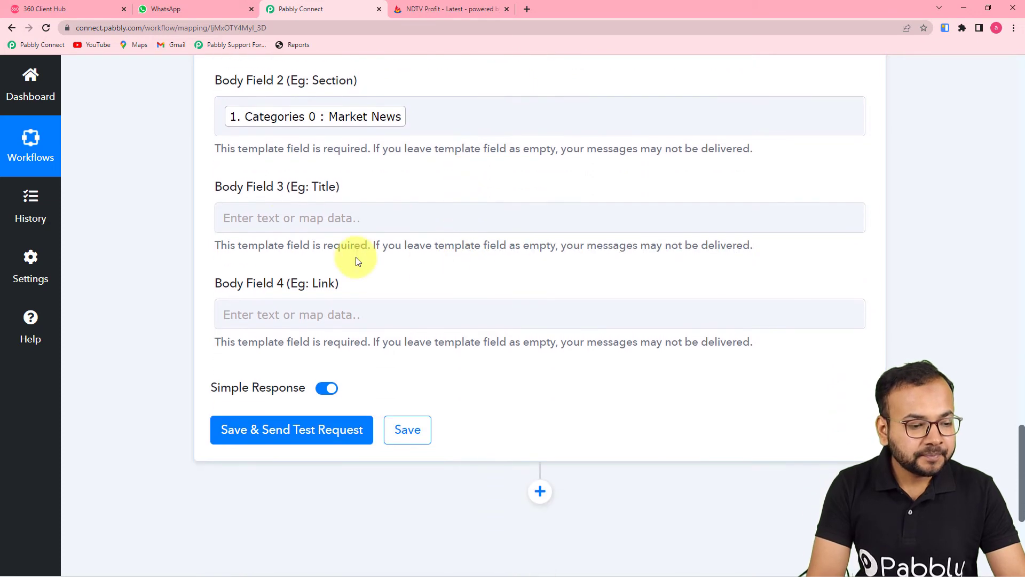
# Map the feed item's Title into Body Field 3 and its Link into Body Field 4
pyautogui.click(321, 218)
pyautogui.click(332, 332)
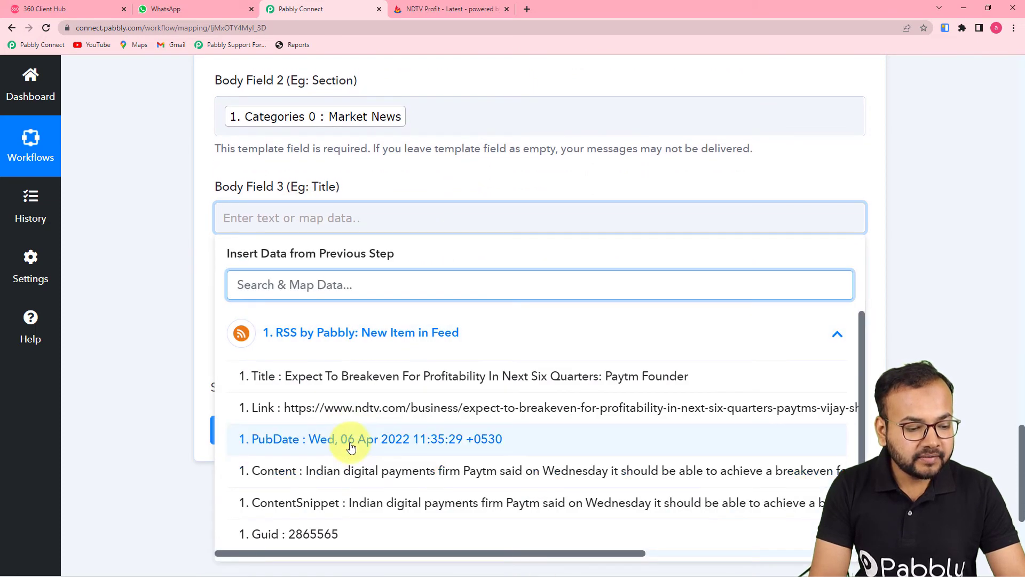
pyautogui.click(417, 392)
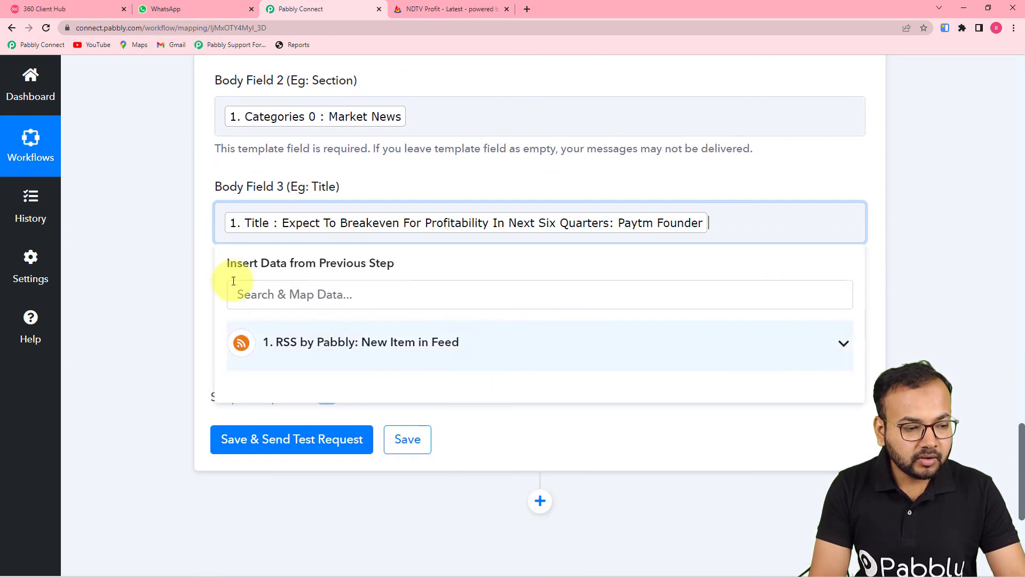
pyautogui.click(195, 261)
pyautogui.click(328, 320)
pyautogui.scroll(-2, 331, 326)
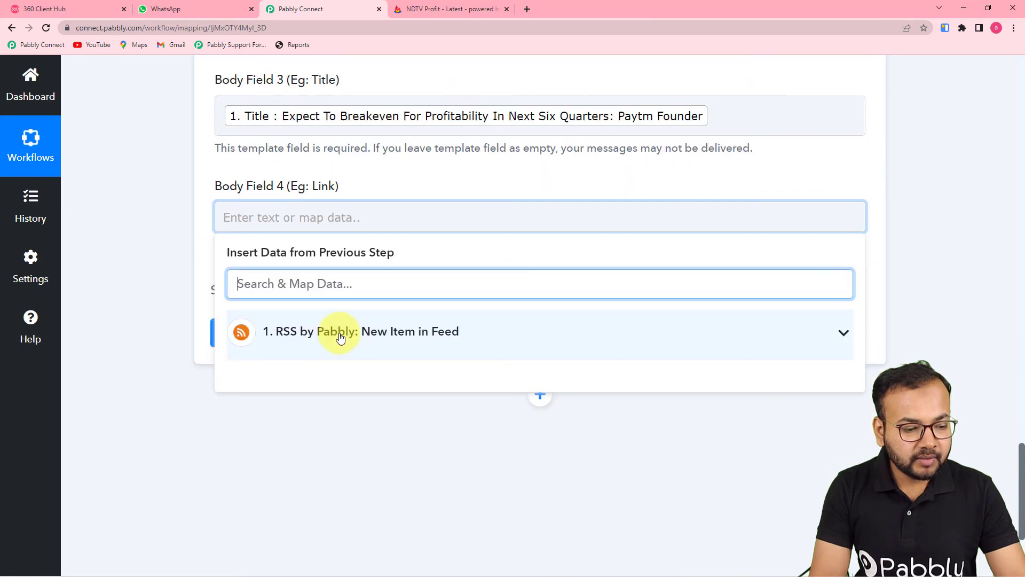
pyautogui.click(334, 329)
pyautogui.click(337, 403)
pyautogui.click(127, 354)
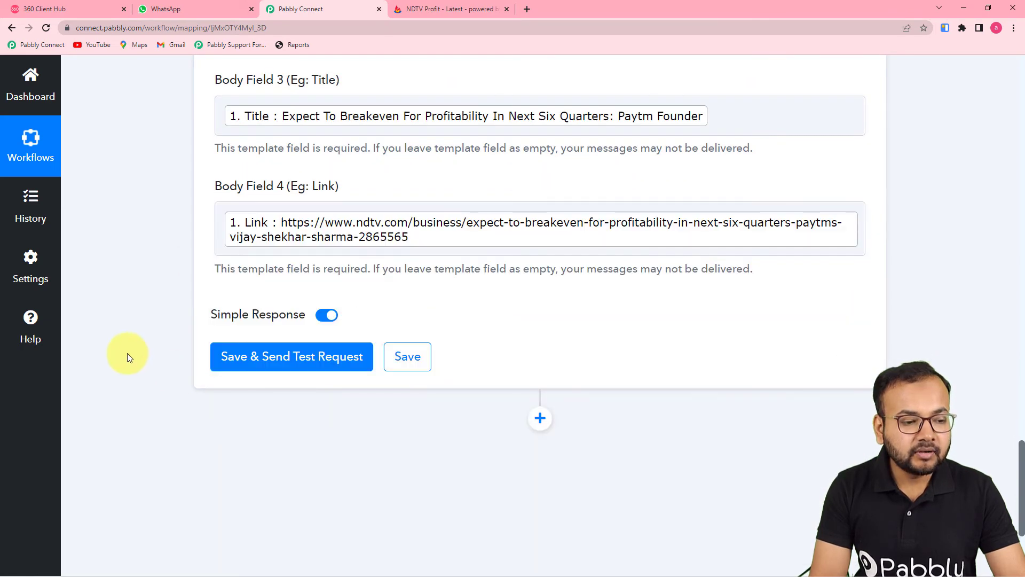
# Save the WhatsApp by 360Dialog step and send a test request, returning a message ID and 'stable' status
pyautogui.scroll(3, 654, 505)
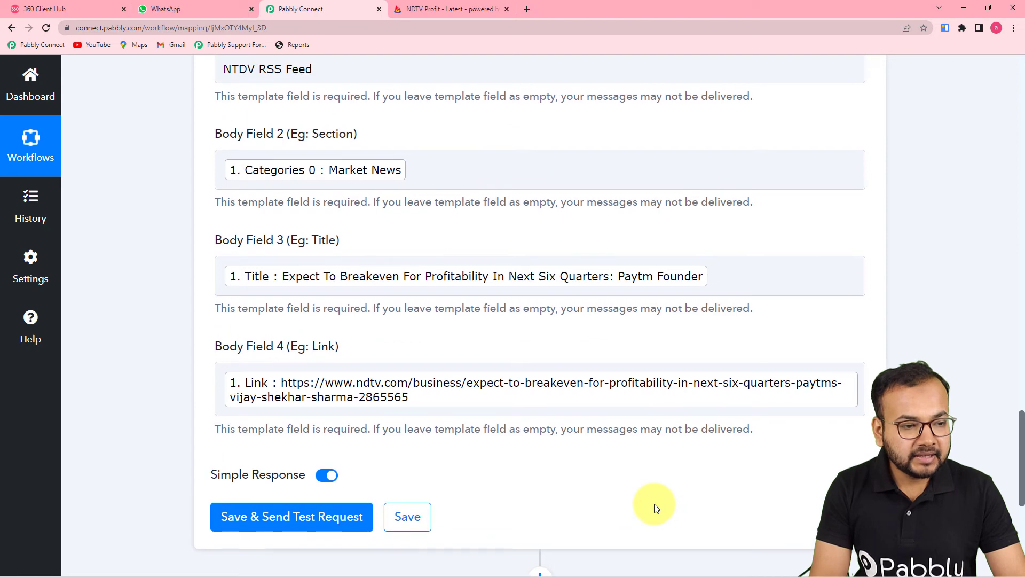
pyautogui.click(484, 390)
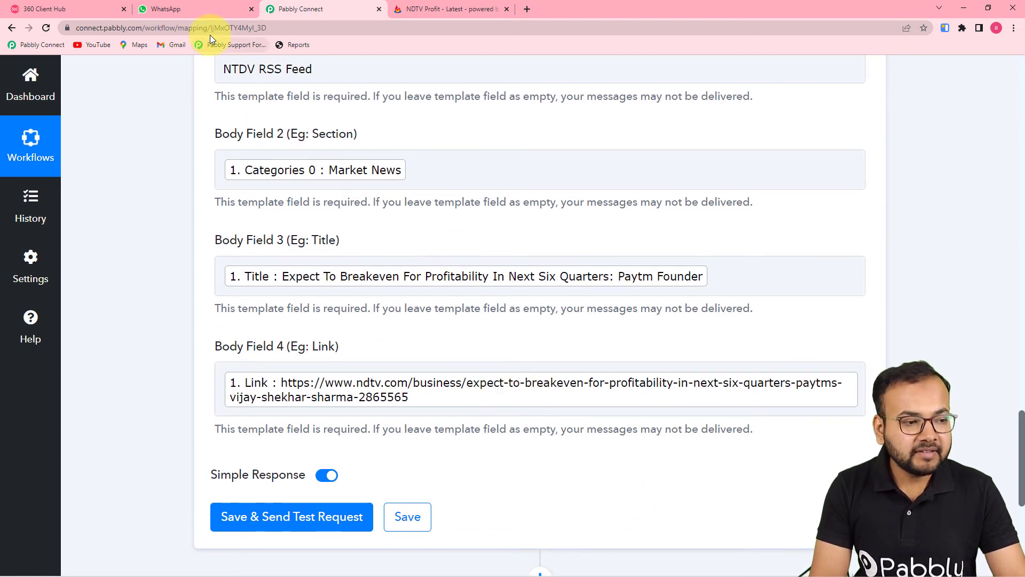
pyautogui.click(223, 162)
pyautogui.scroll(2, 223, 161)
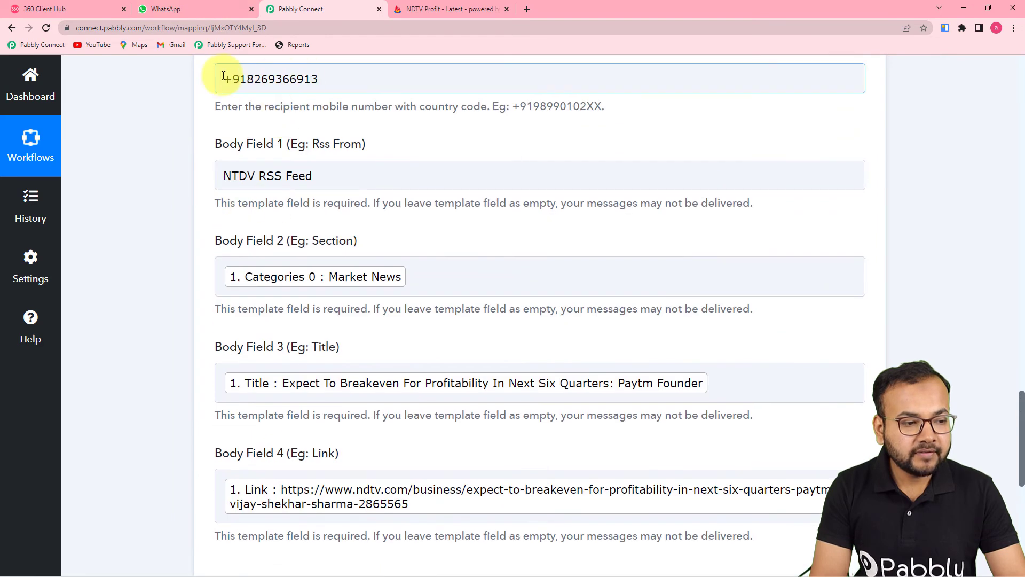
pyautogui.click(184, 16)
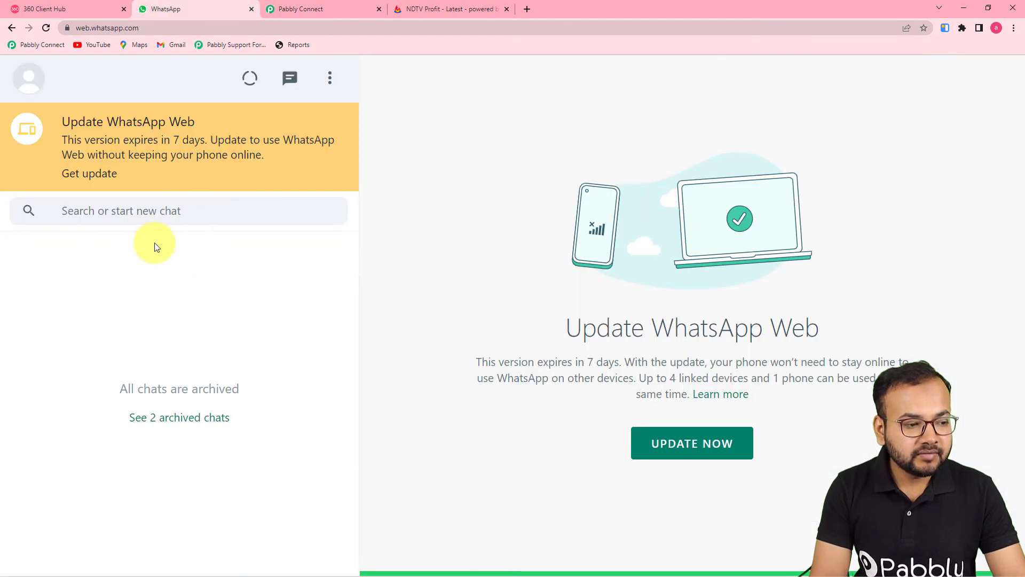
pyautogui.click(307, 13)
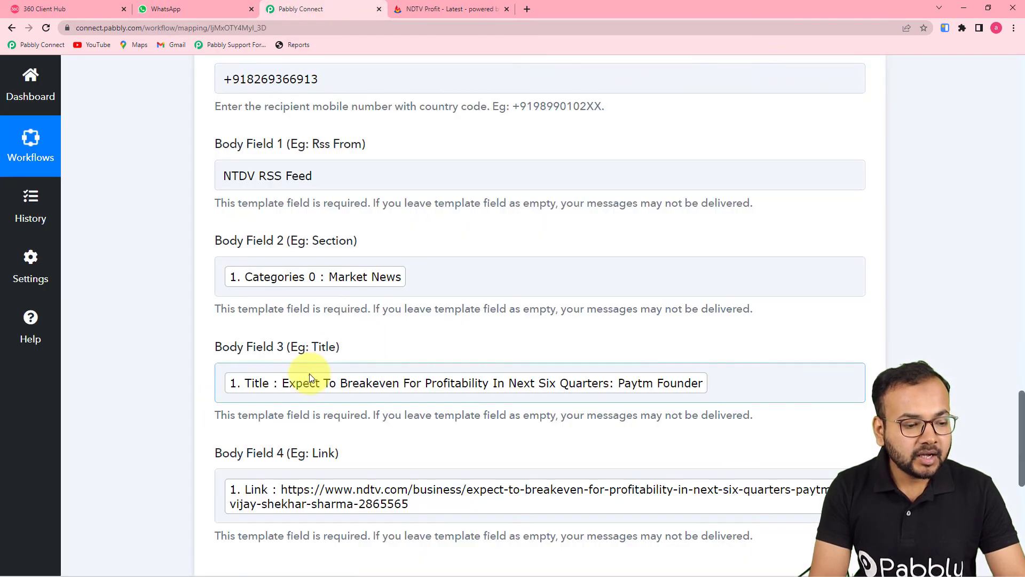
pyautogui.scroll(-5, 308, 373)
pyautogui.click(306, 369)
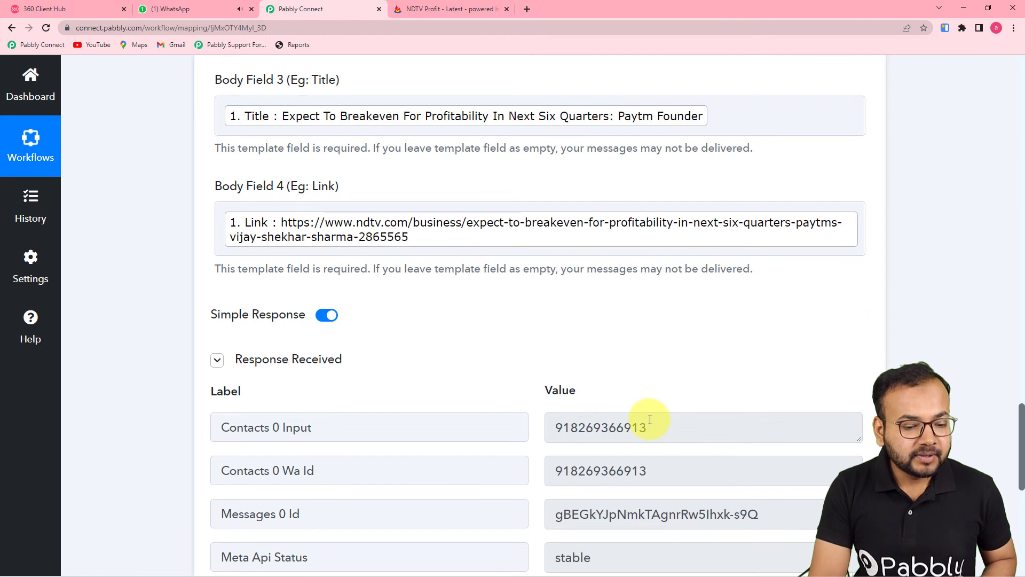
# Open the new NTDV RSS Feed message in WhatsApp Web and follow its ndtv.com article link
pyautogui.click(206, 12)
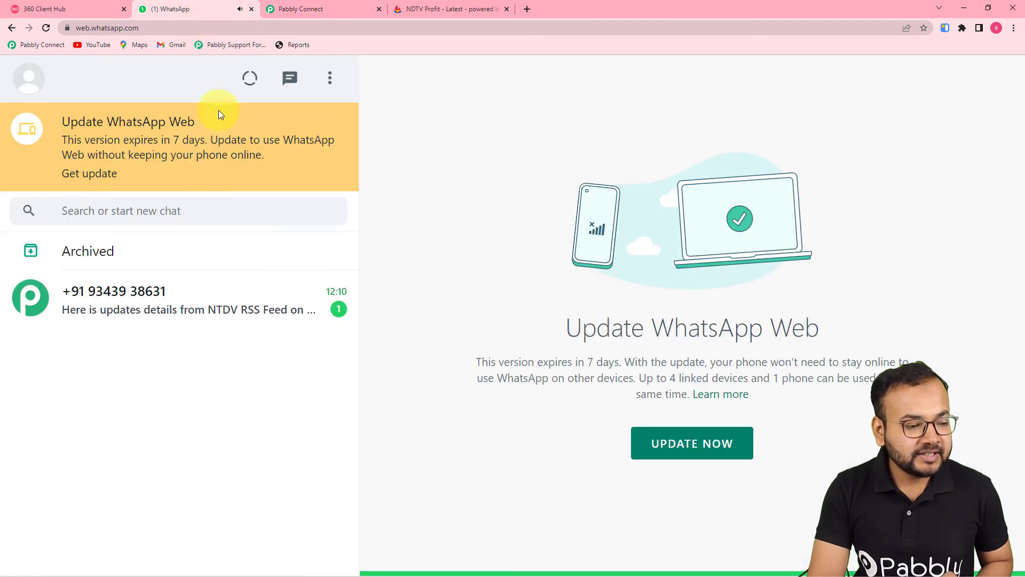
pyautogui.click(202, 306)
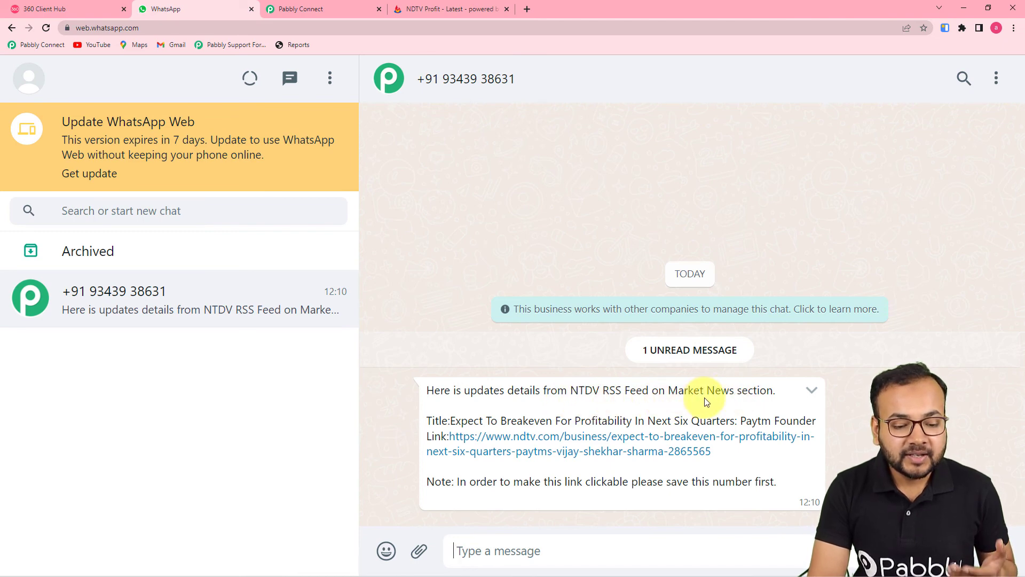
pyautogui.click(511, 448)
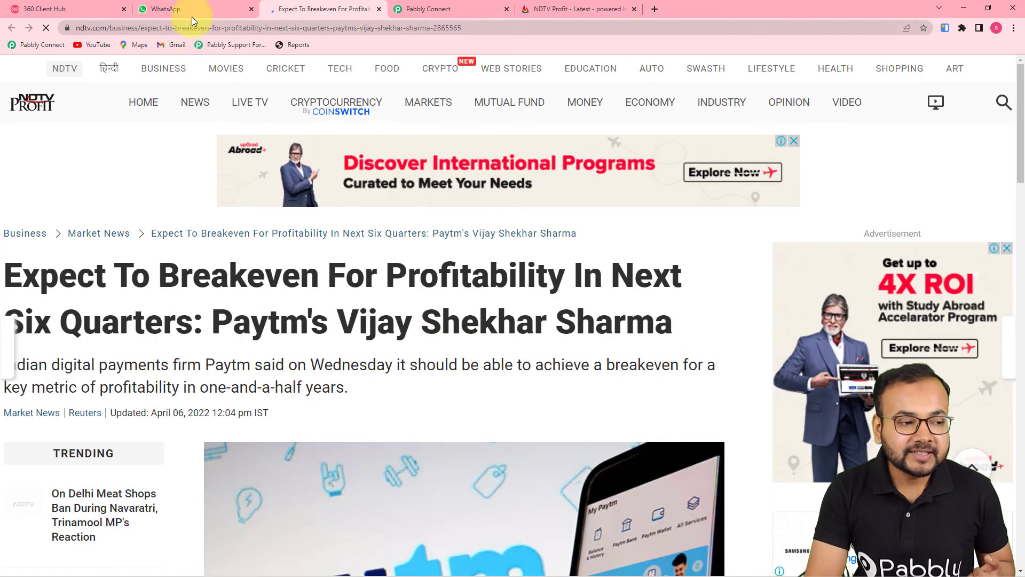
pyautogui.click(192, 11)
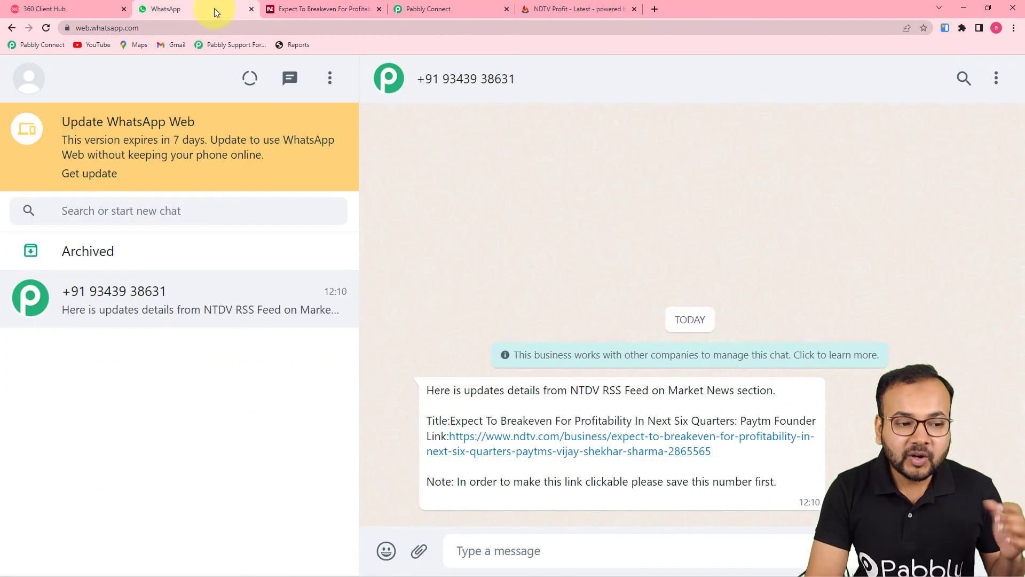
pyautogui.click(439, 11)
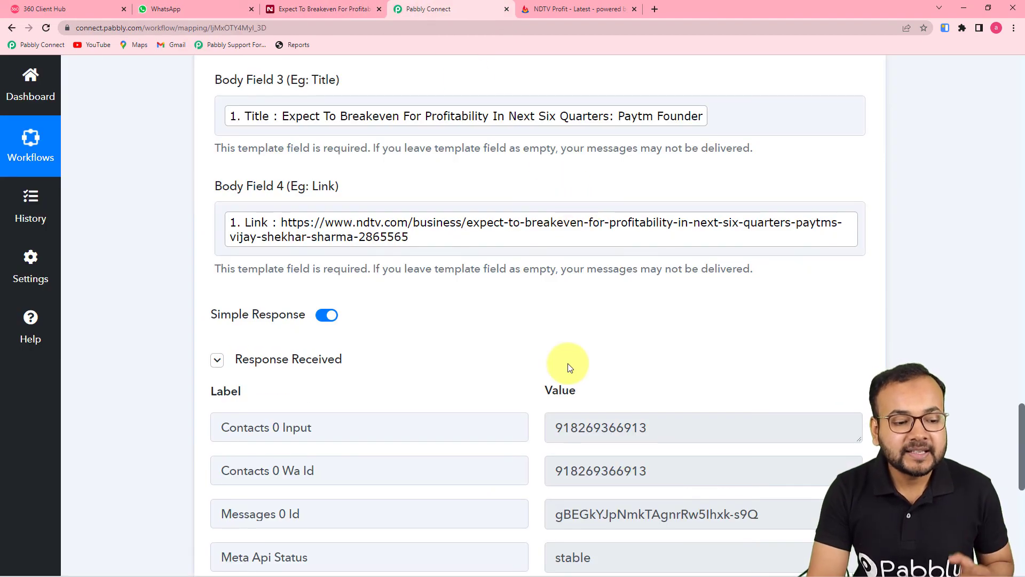
pyautogui.scroll(3, 568, 361)
pyautogui.scroll(15, 685, 399)
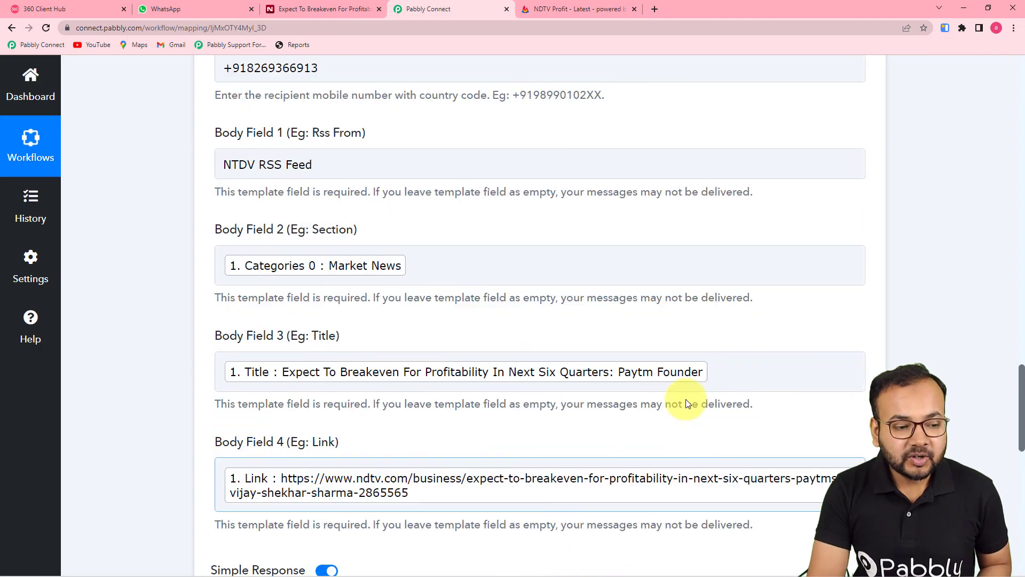
pyautogui.scroll(15, 687, 404)
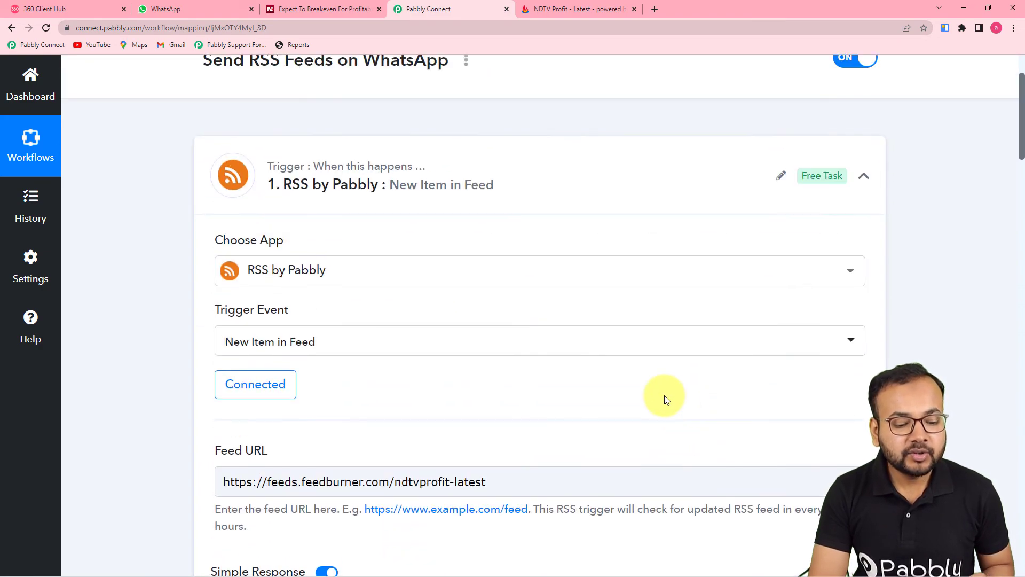
pyautogui.scroll(-3, 664, 398)
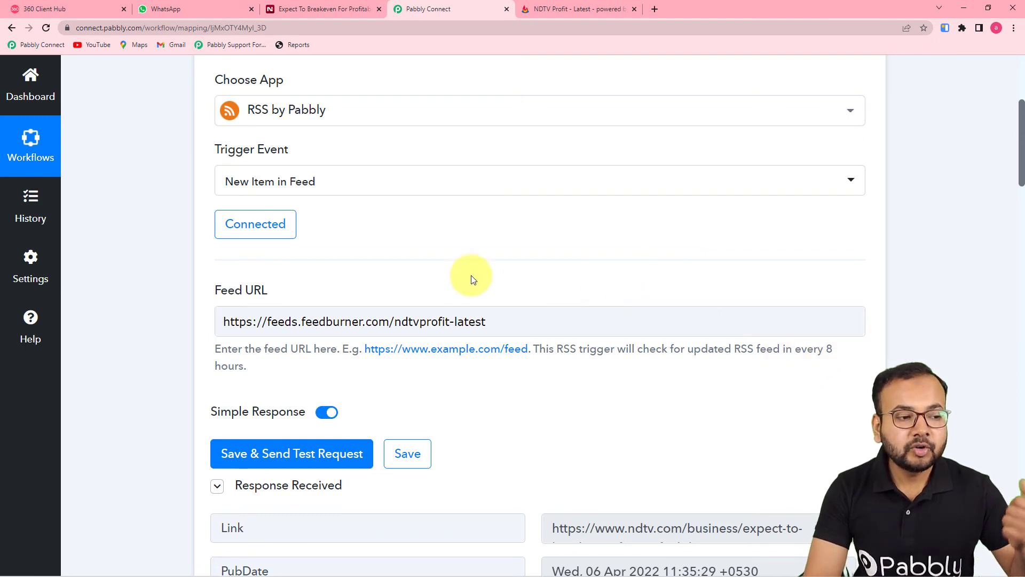
pyautogui.click(196, 8)
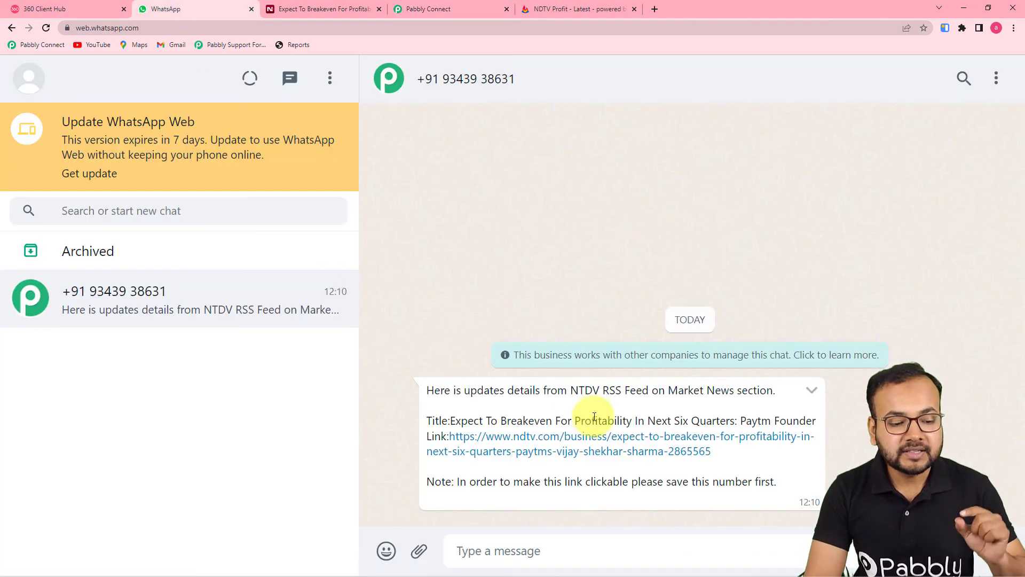
pyautogui.click(447, 9)
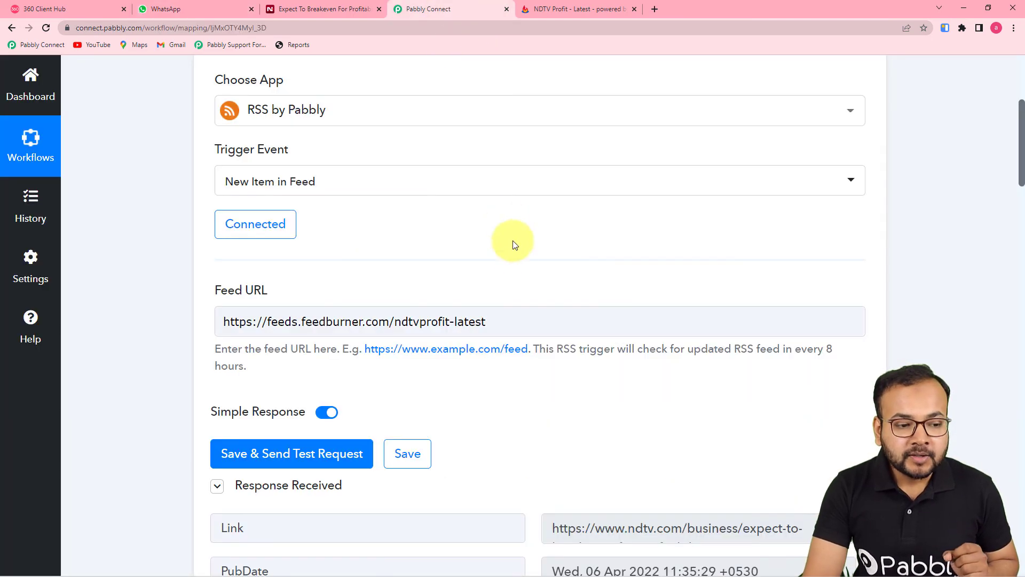
pyautogui.scroll(3, 511, 251)
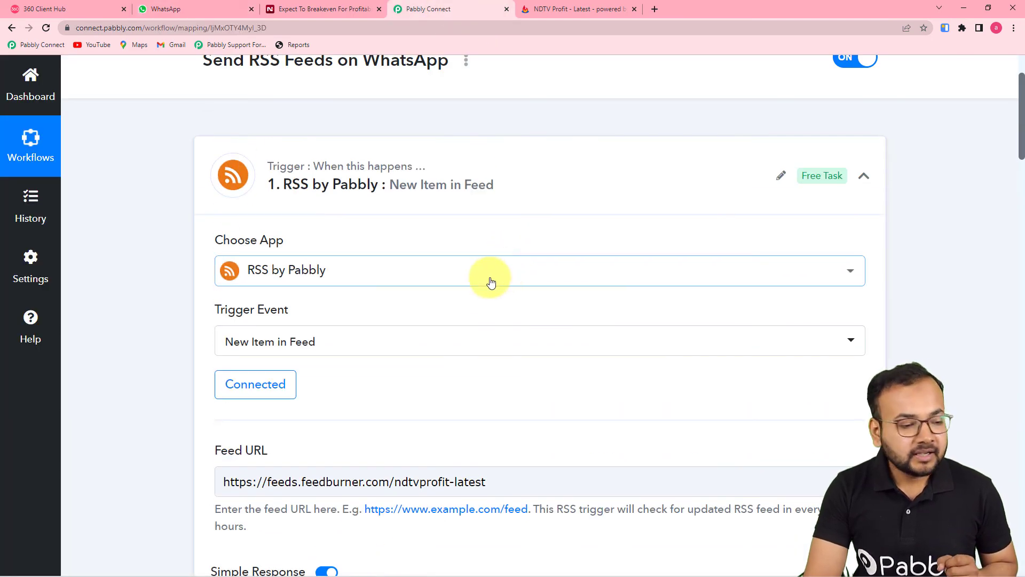
pyautogui.scroll(-2, 198, 280)
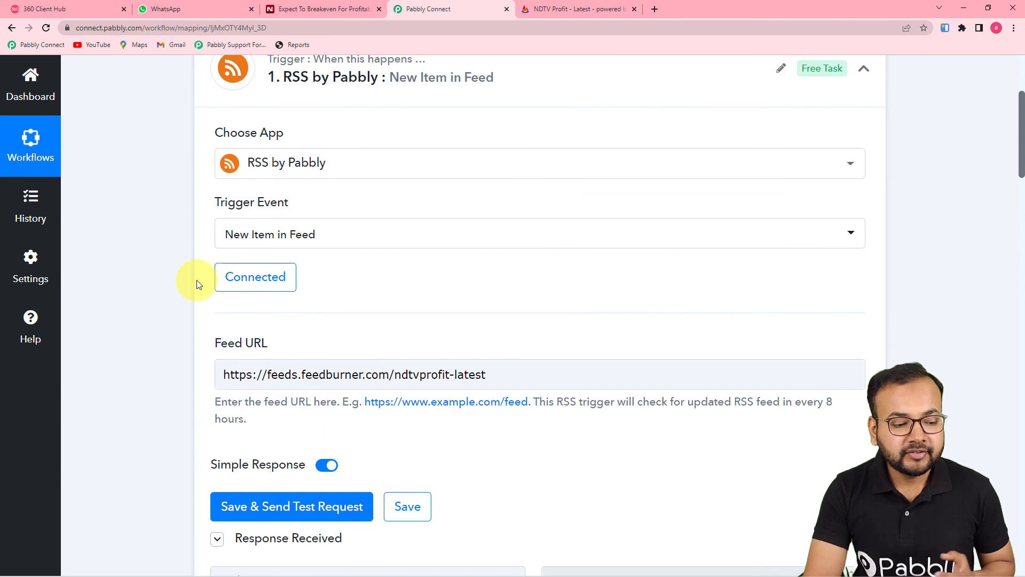
pyautogui.scroll(-6, 198, 284)
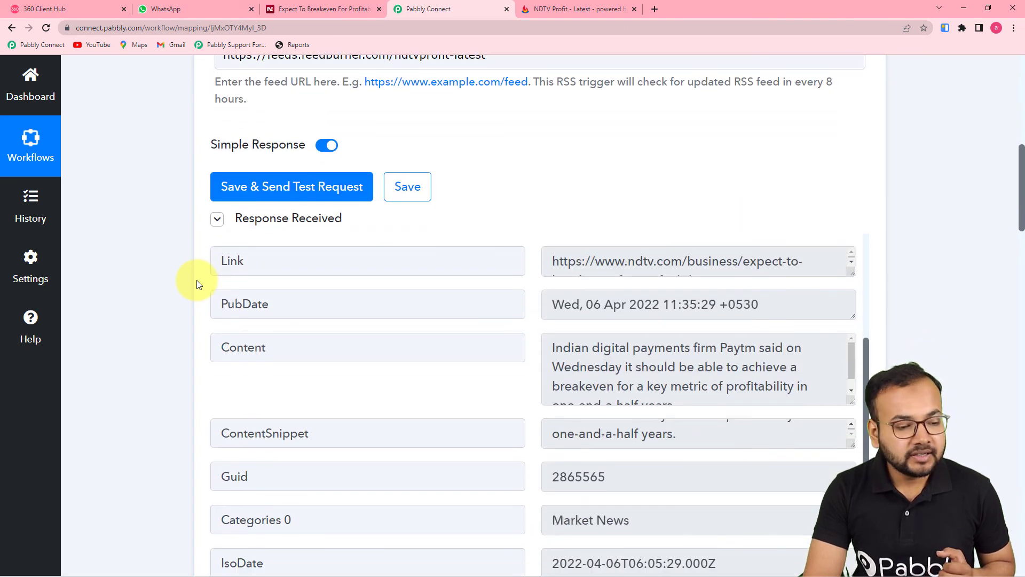
pyautogui.scroll(-5, 197, 283)
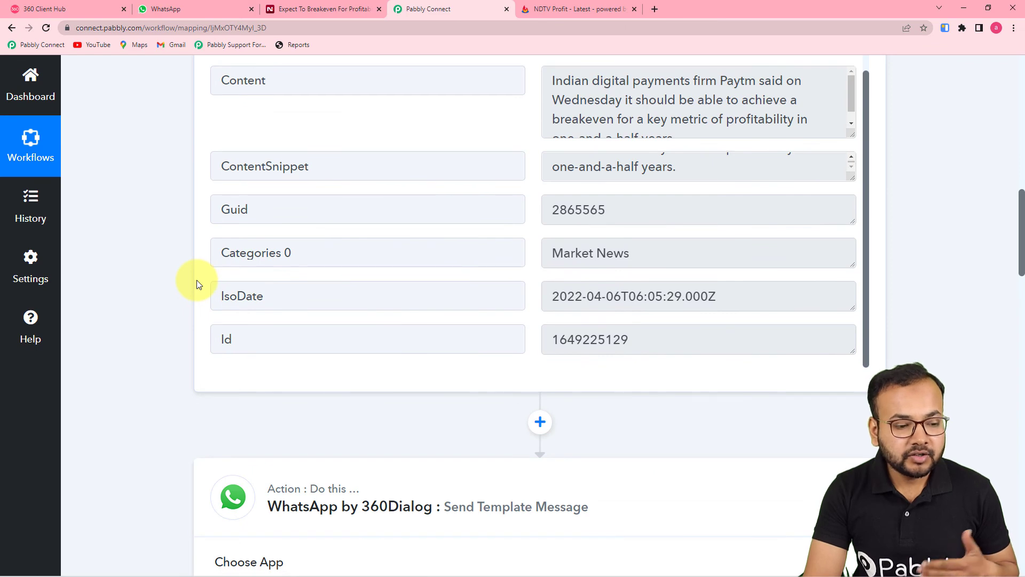
pyautogui.scroll(-6, 197, 282)
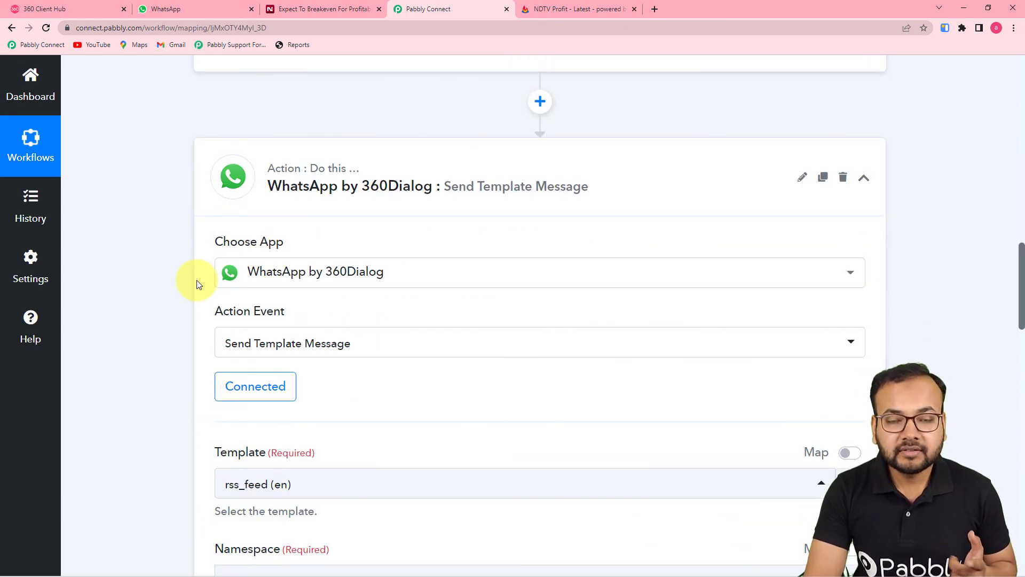
pyautogui.scroll(-6, 197, 282)
pyautogui.scroll(-10, 196, 282)
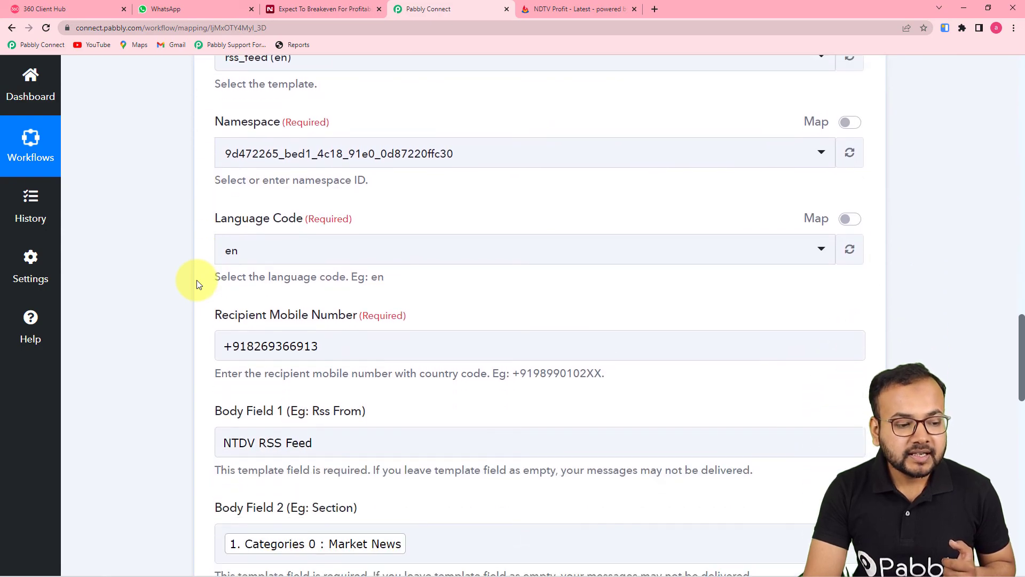
pyautogui.scroll(-6, 196, 280)
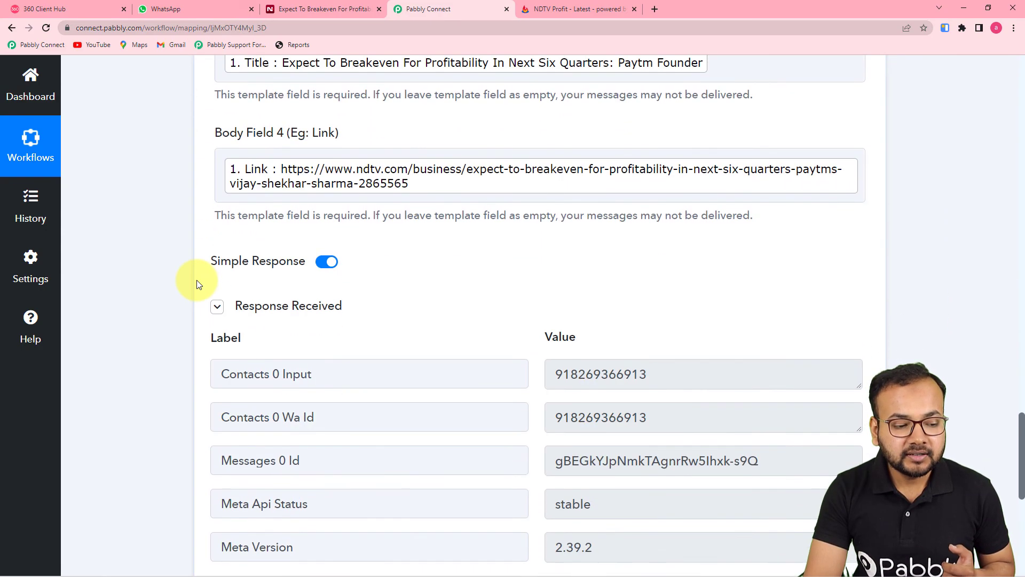